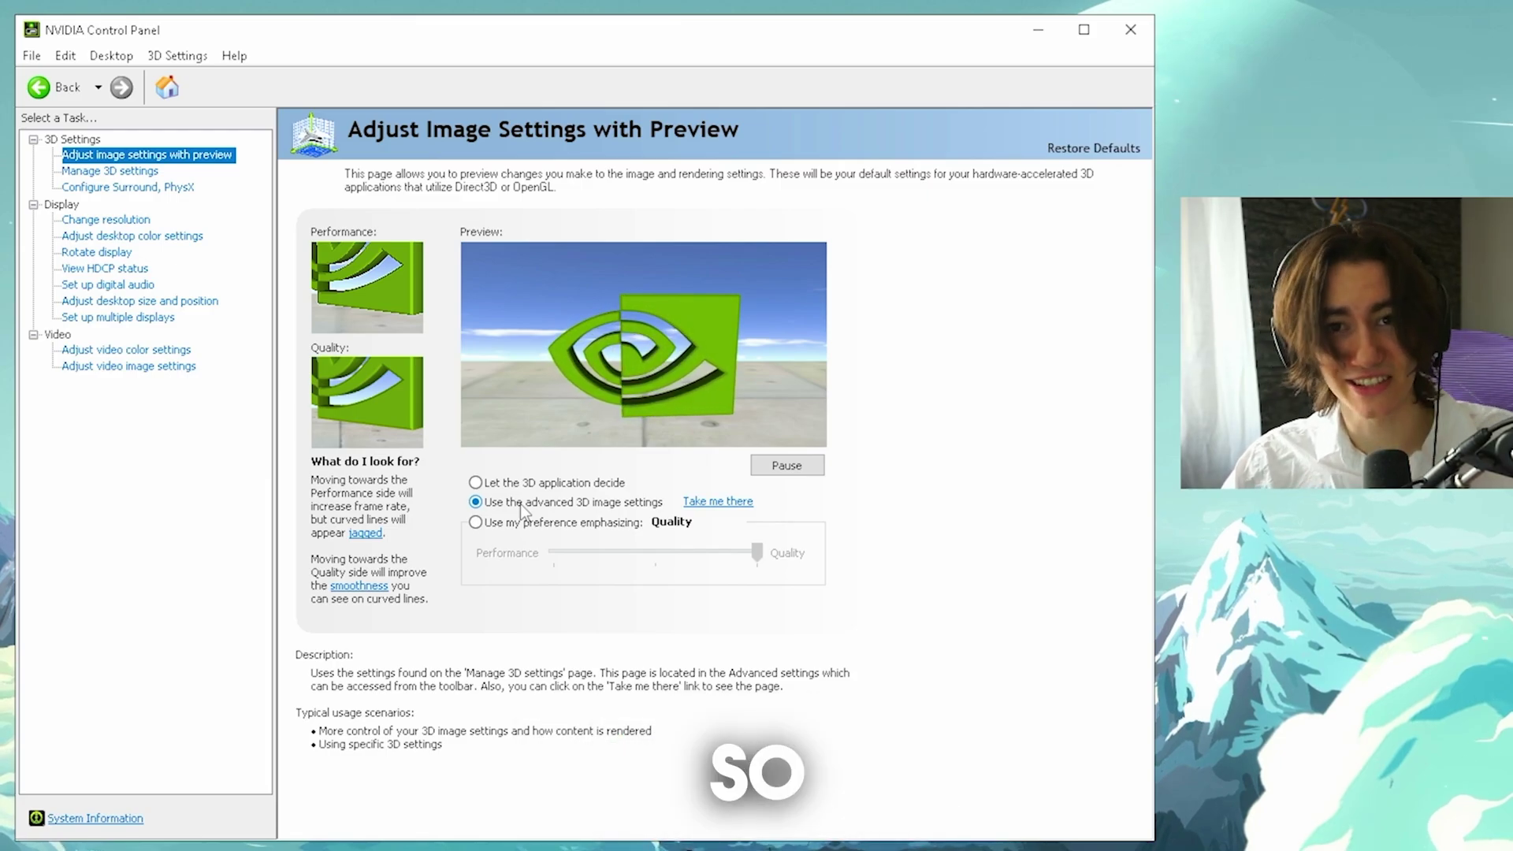
Hand image quality to the advanced 3D image settings, leaving the preference slider at Performance.
{"action": "left_click", "coordinate": [524, 522]}
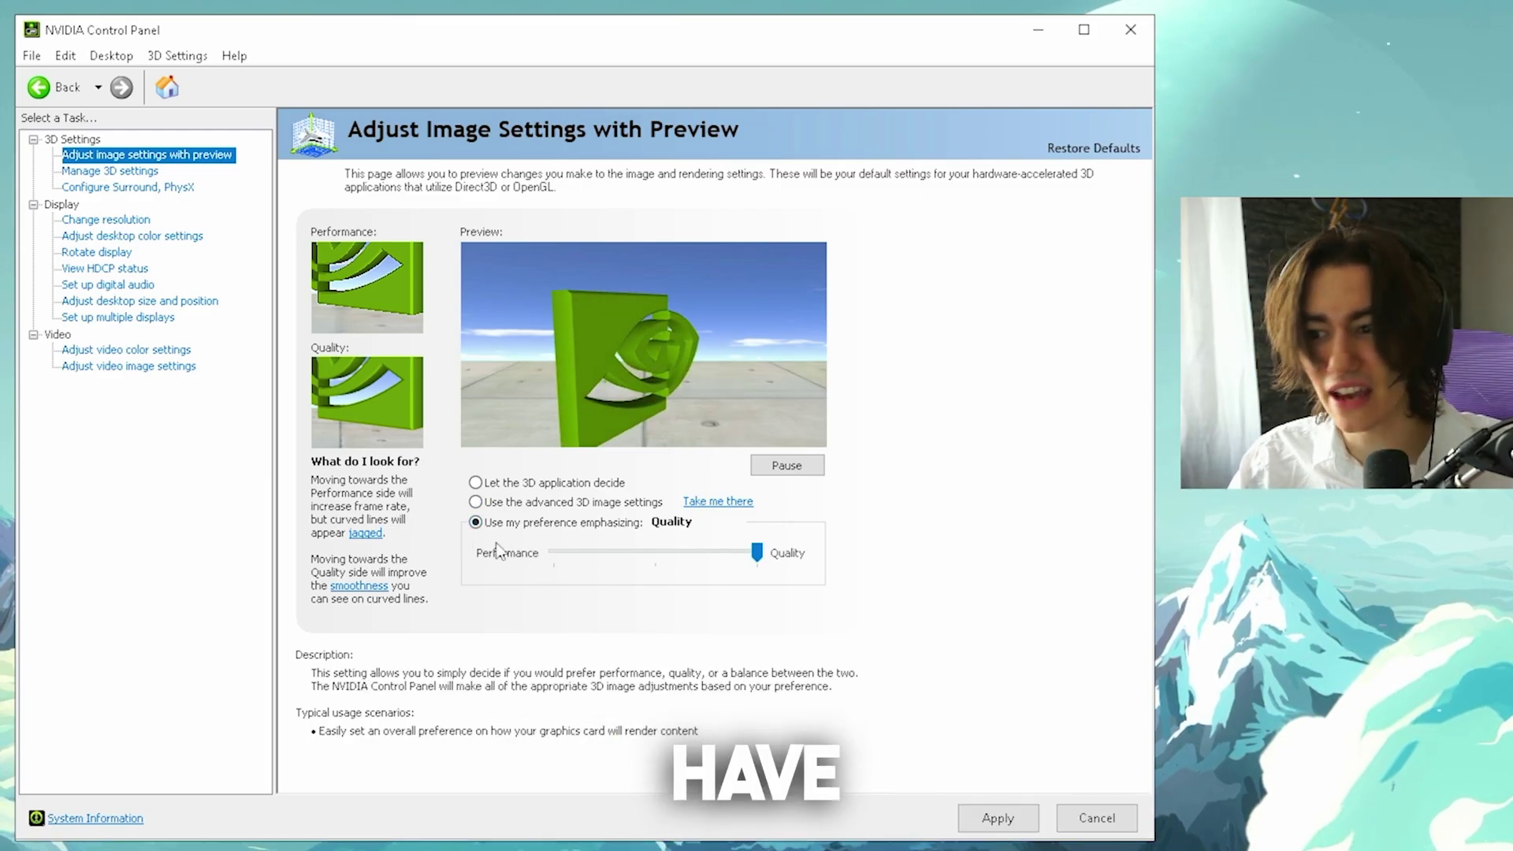
{"action": "left_click", "coordinate": [625, 555]}
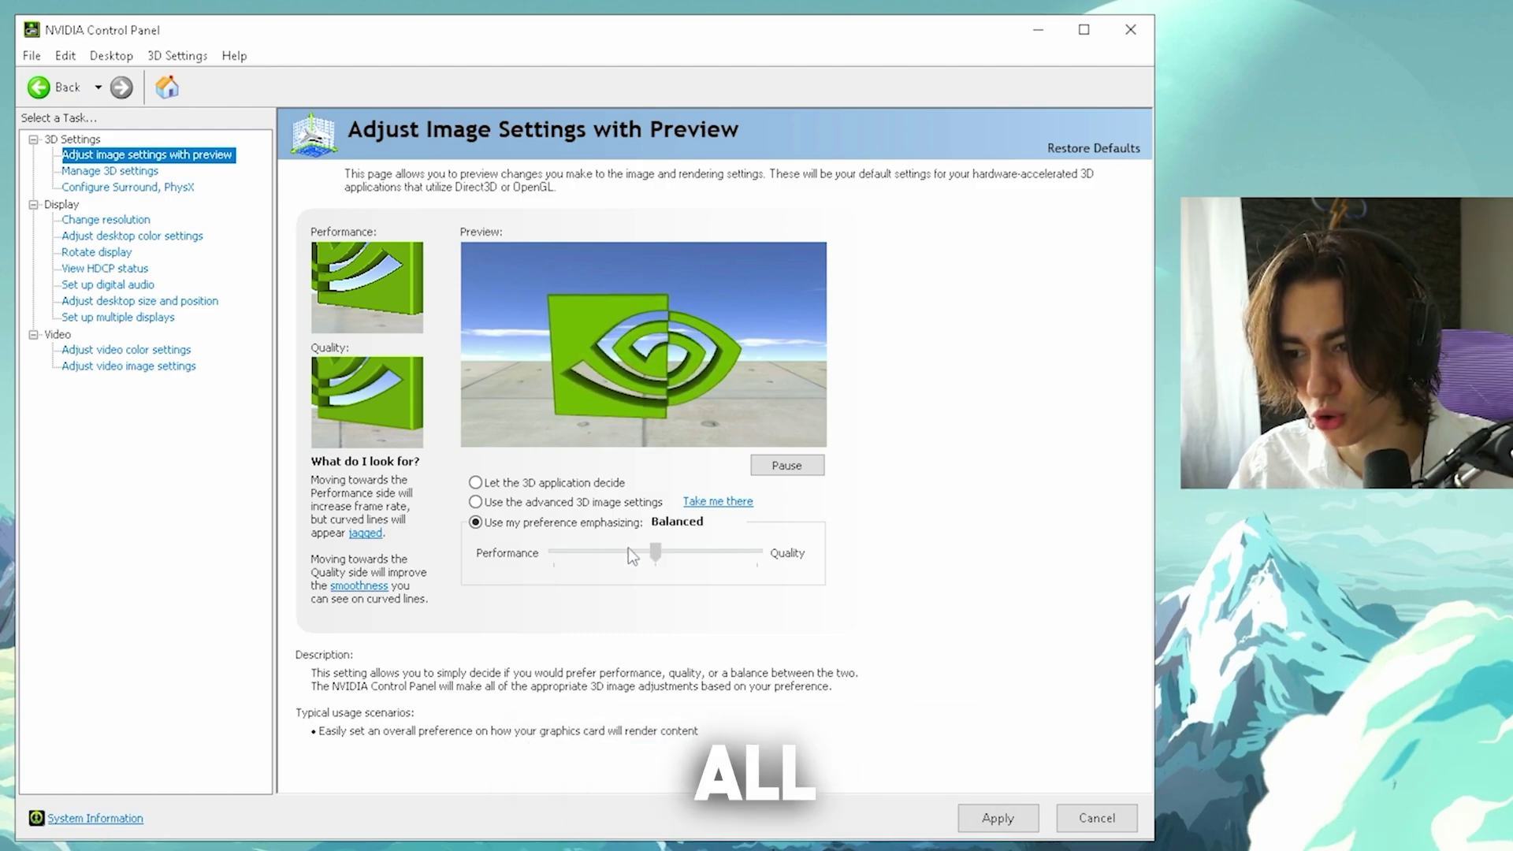
{"action": "left_click", "coordinate": [623, 551]}
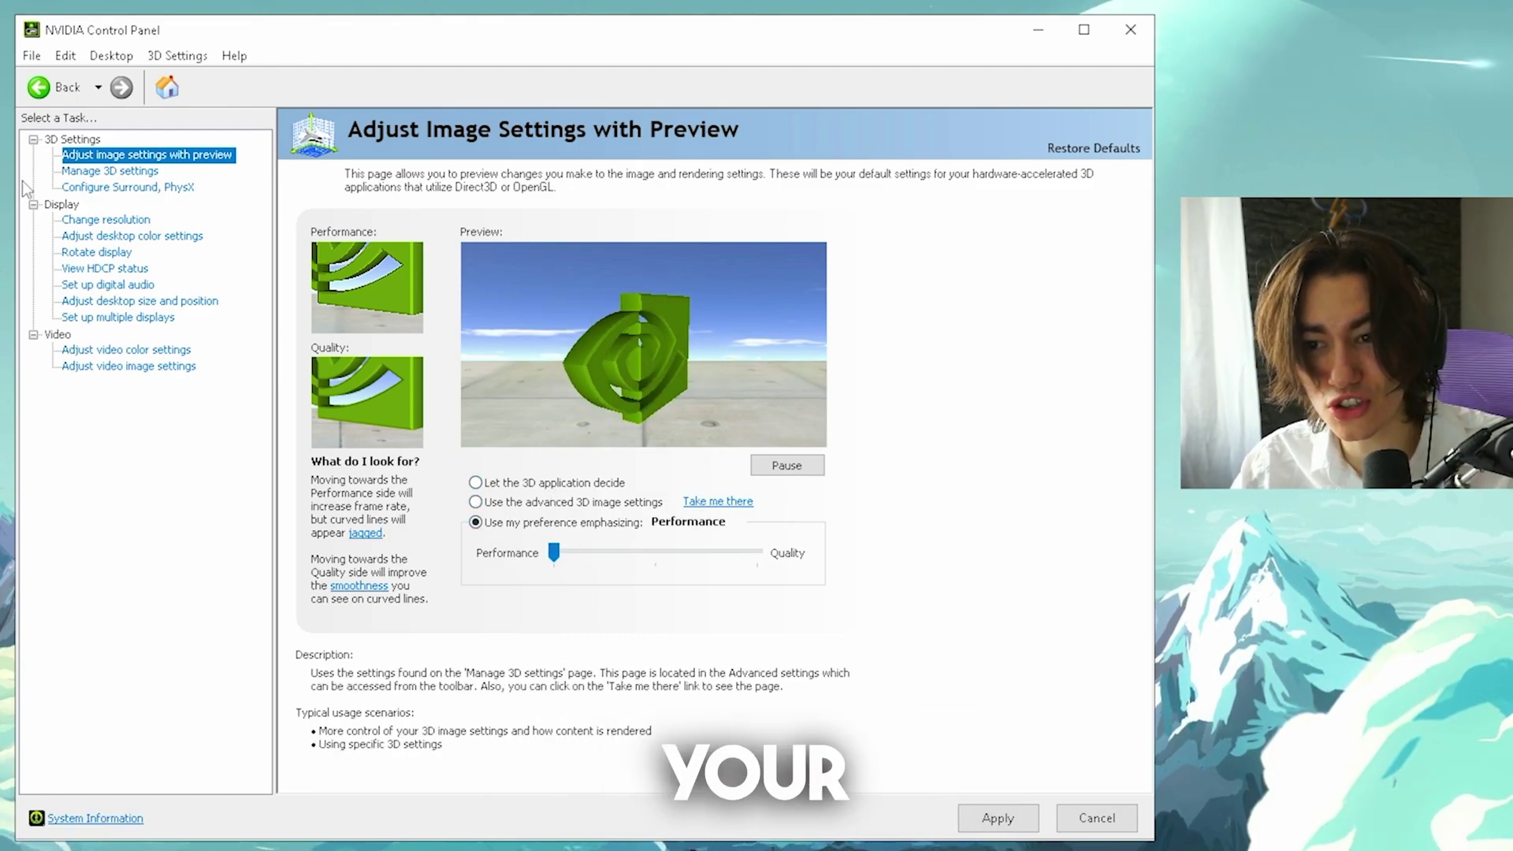
{"action": "left_click", "coordinate": [537, 505]}
Go to Manage 3D Settings and confirm Image Scaling is Off in Global Settings.
{"action": "left_click", "coordinate": [718, 503]}
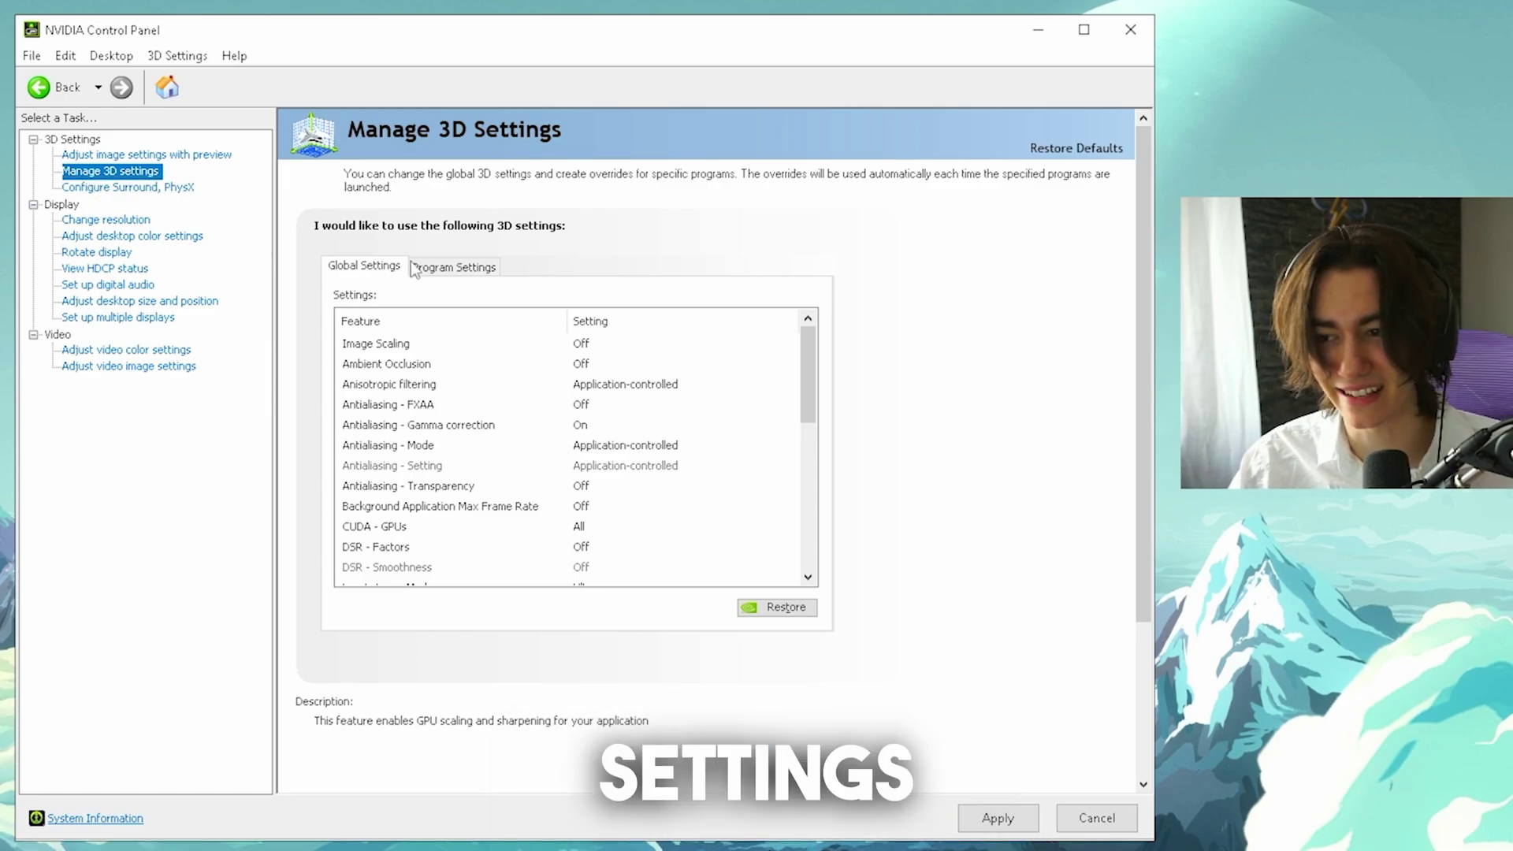
{"action": "scroll", "coordinate": [567, 442], "scroll_direction": "down", "scroll_amount": 3}
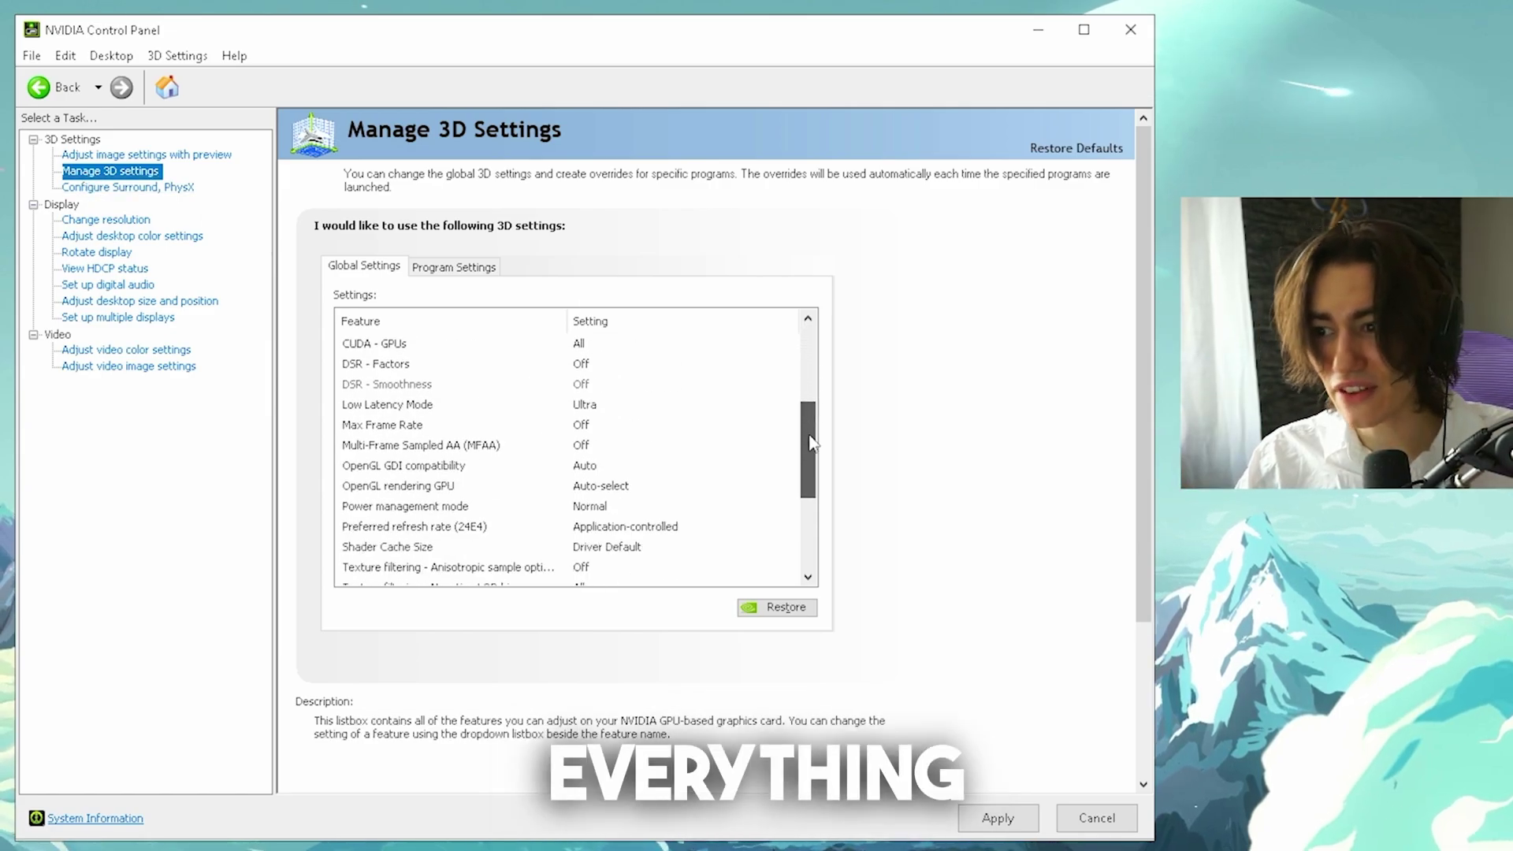
{"action": "scroll", "coordinate": [568, 441], "scroll_direction": "up", "scroll_amount": 3}
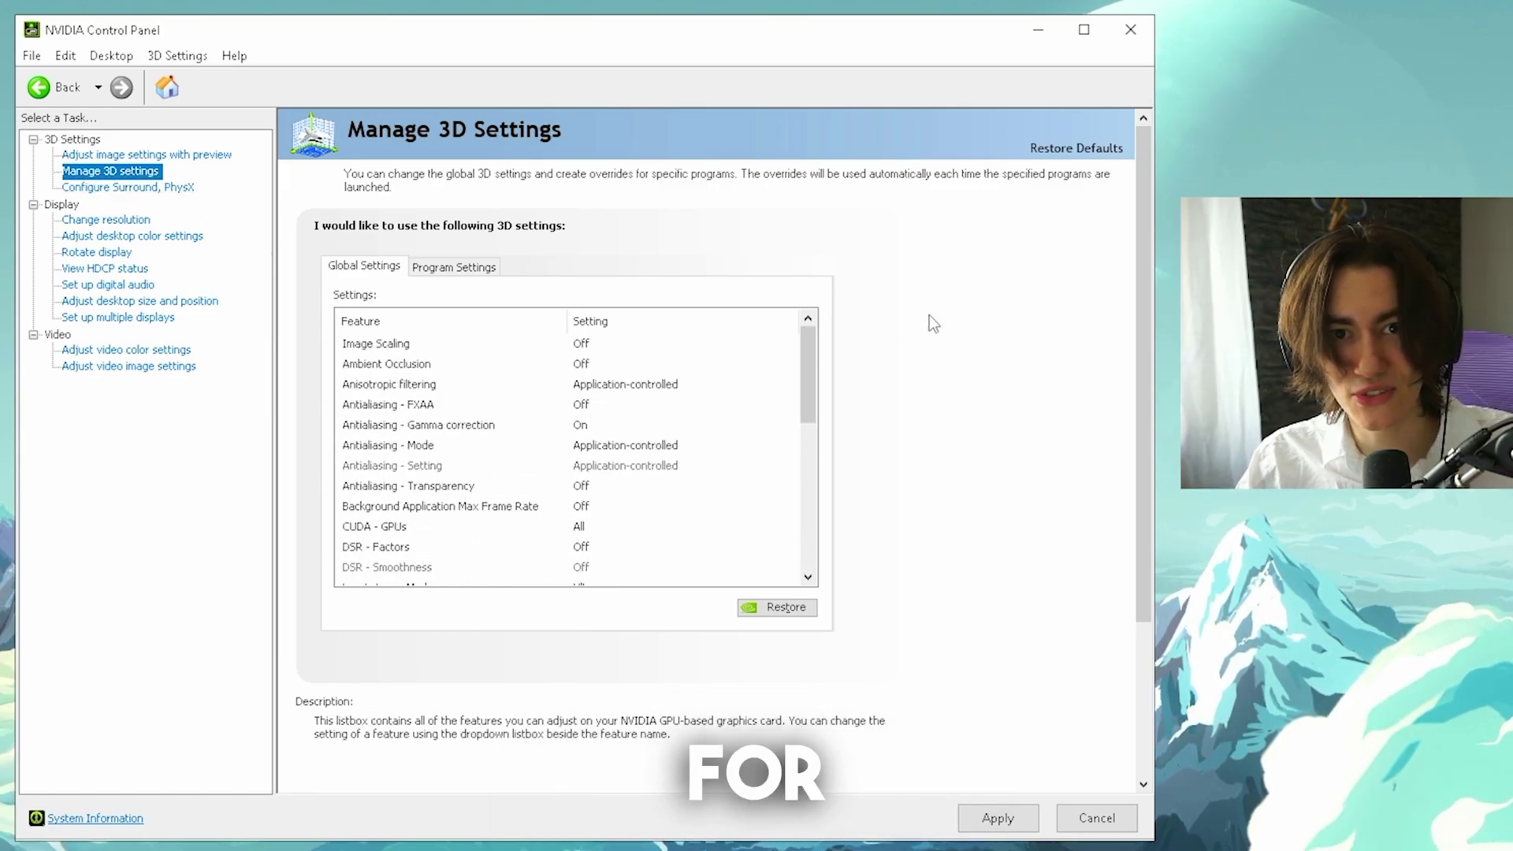
{"action": "left_click", "coordinate": [501, 343]}
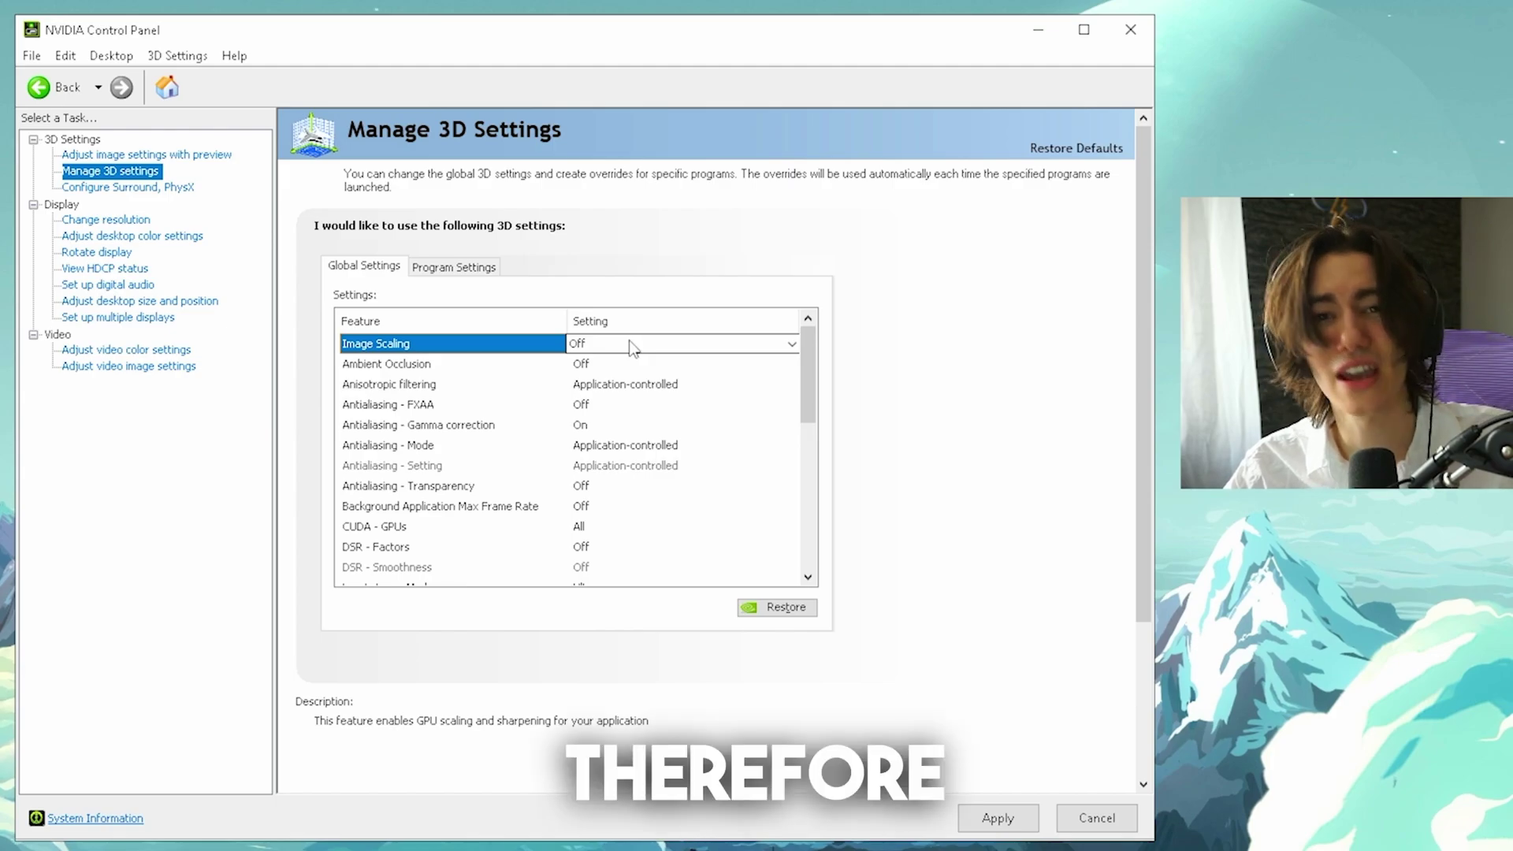
{"action": "left_click", "coordinate": [484, 363]}
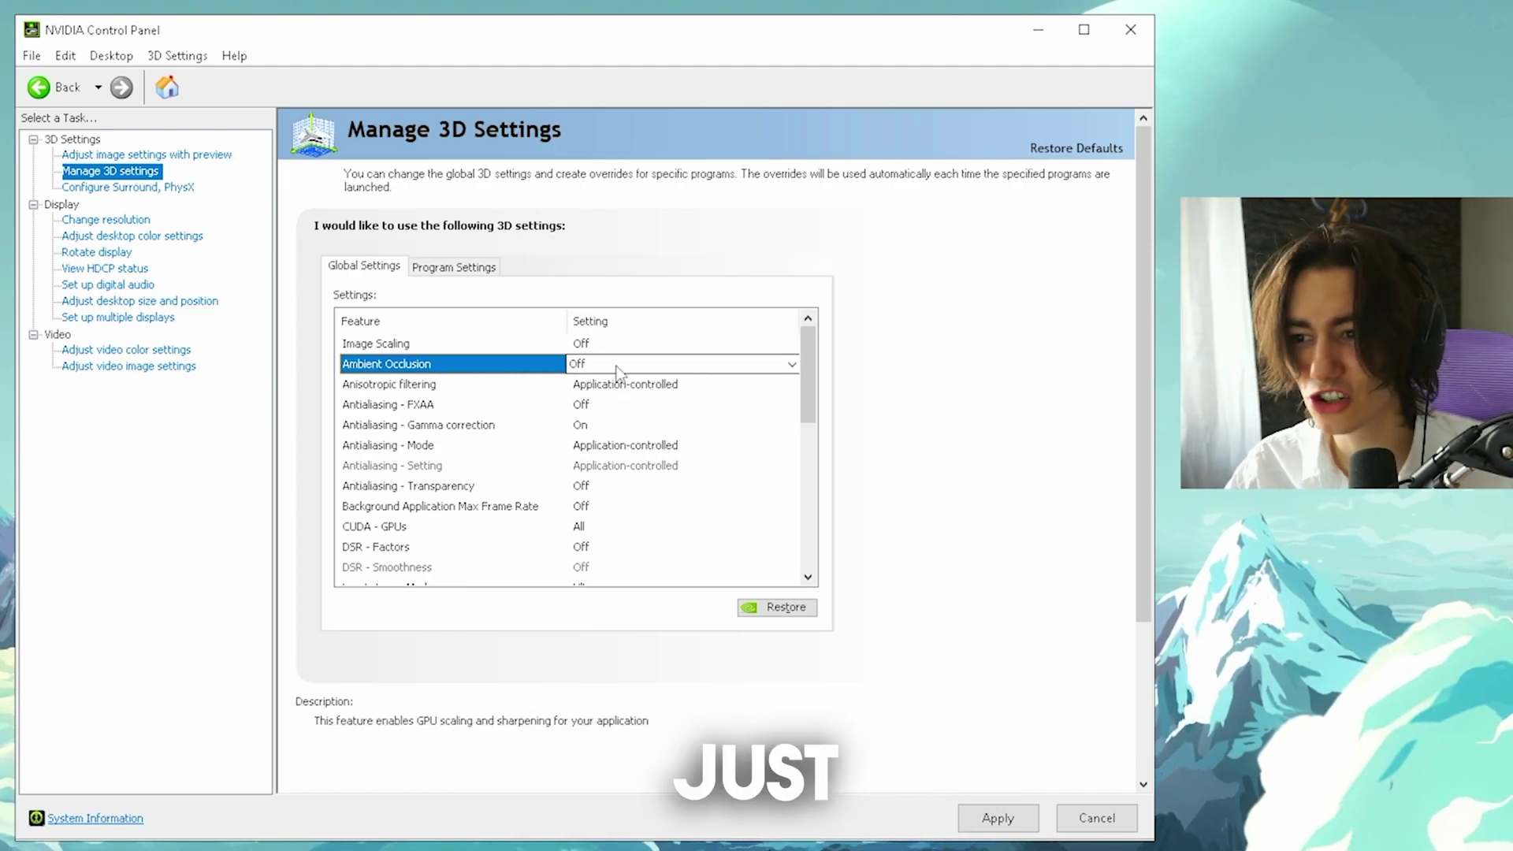
{"action": "left_click", "coordinate": [461, 379]}
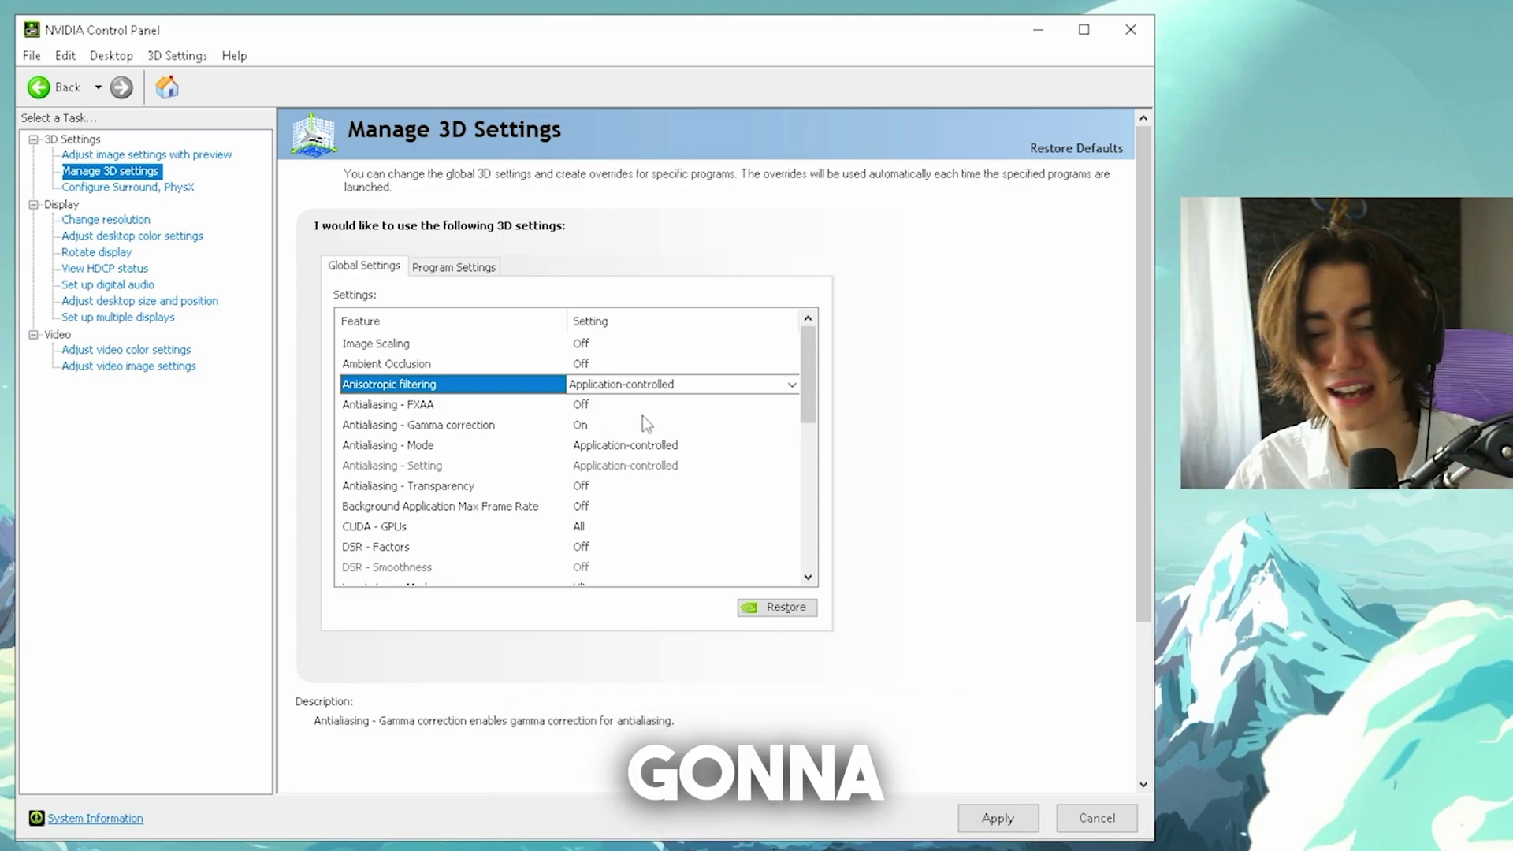
{"action": "left_click", "coordinate": [599, 426]}
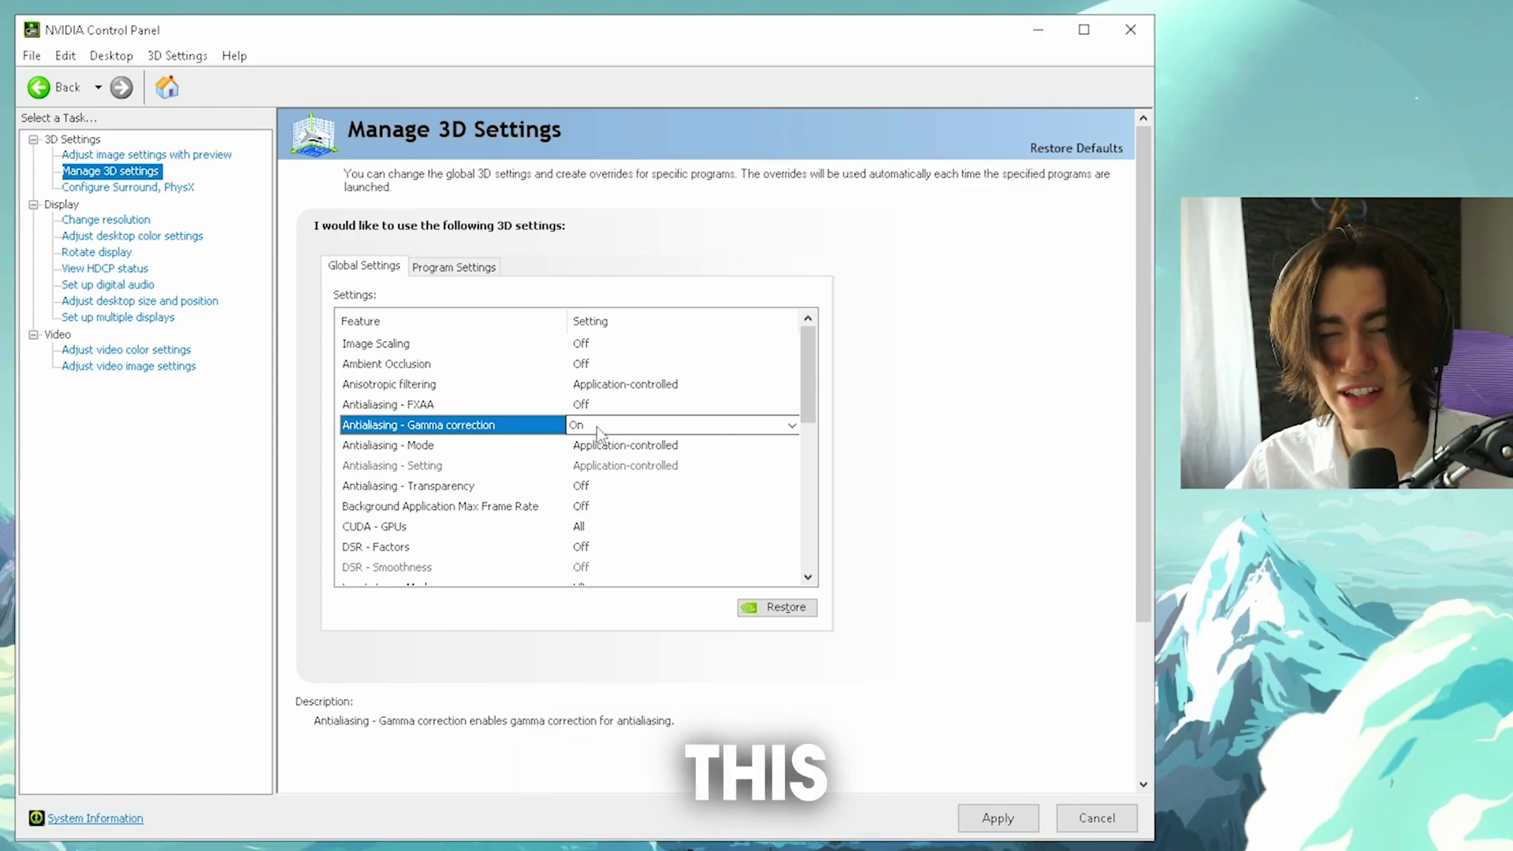
{"action": "scroll", "coordinate": [597, 428], "scroll_direction": "down", "scroll_amount": 1}
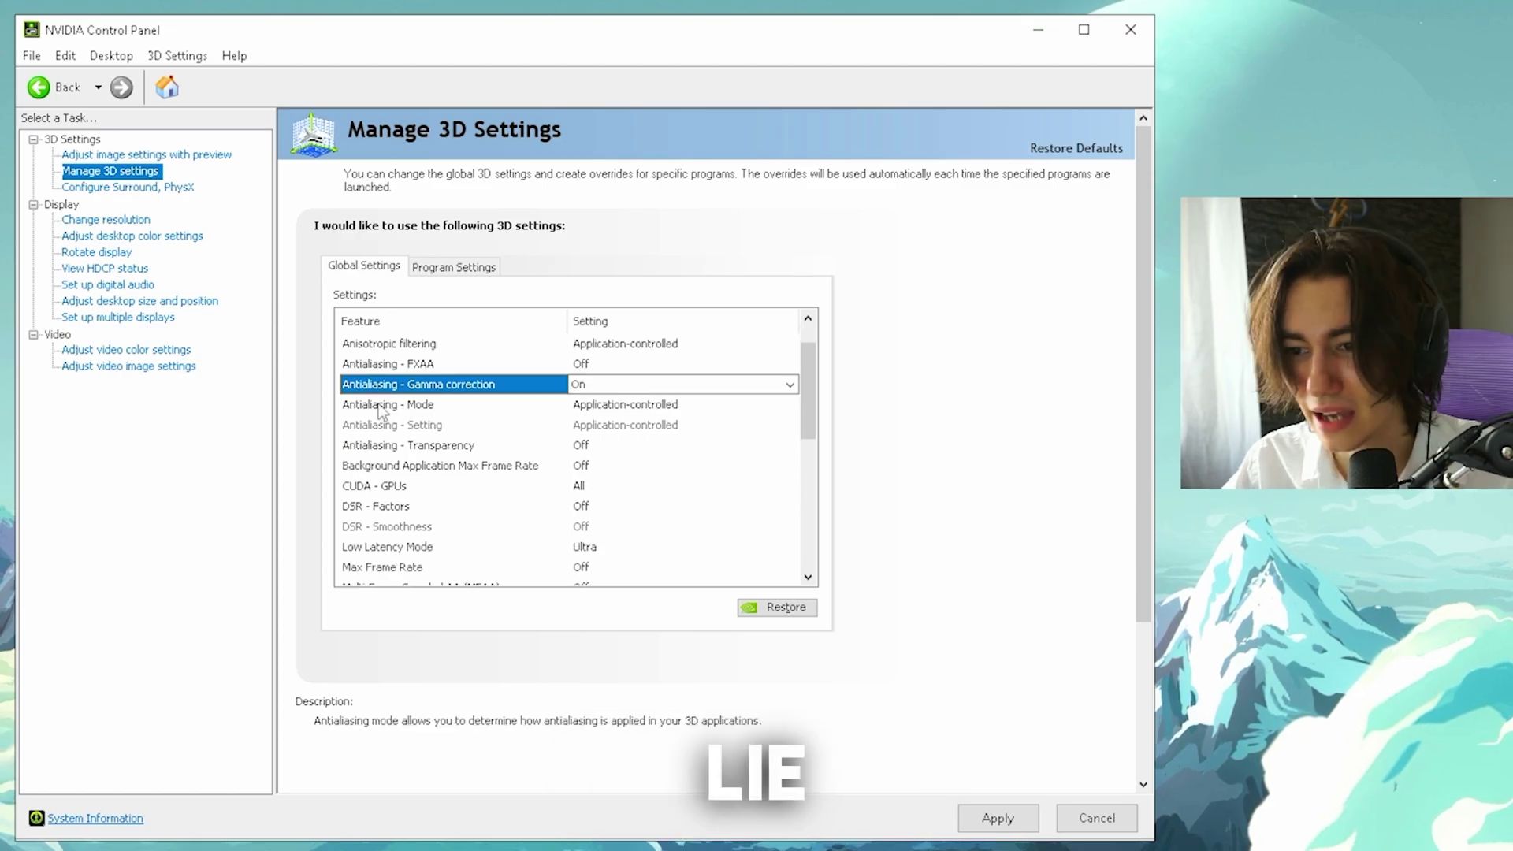
{"action": "left_click", "coordinate": [608, 405]}
{"action": "left_click", "coordinate": [653, 406]}
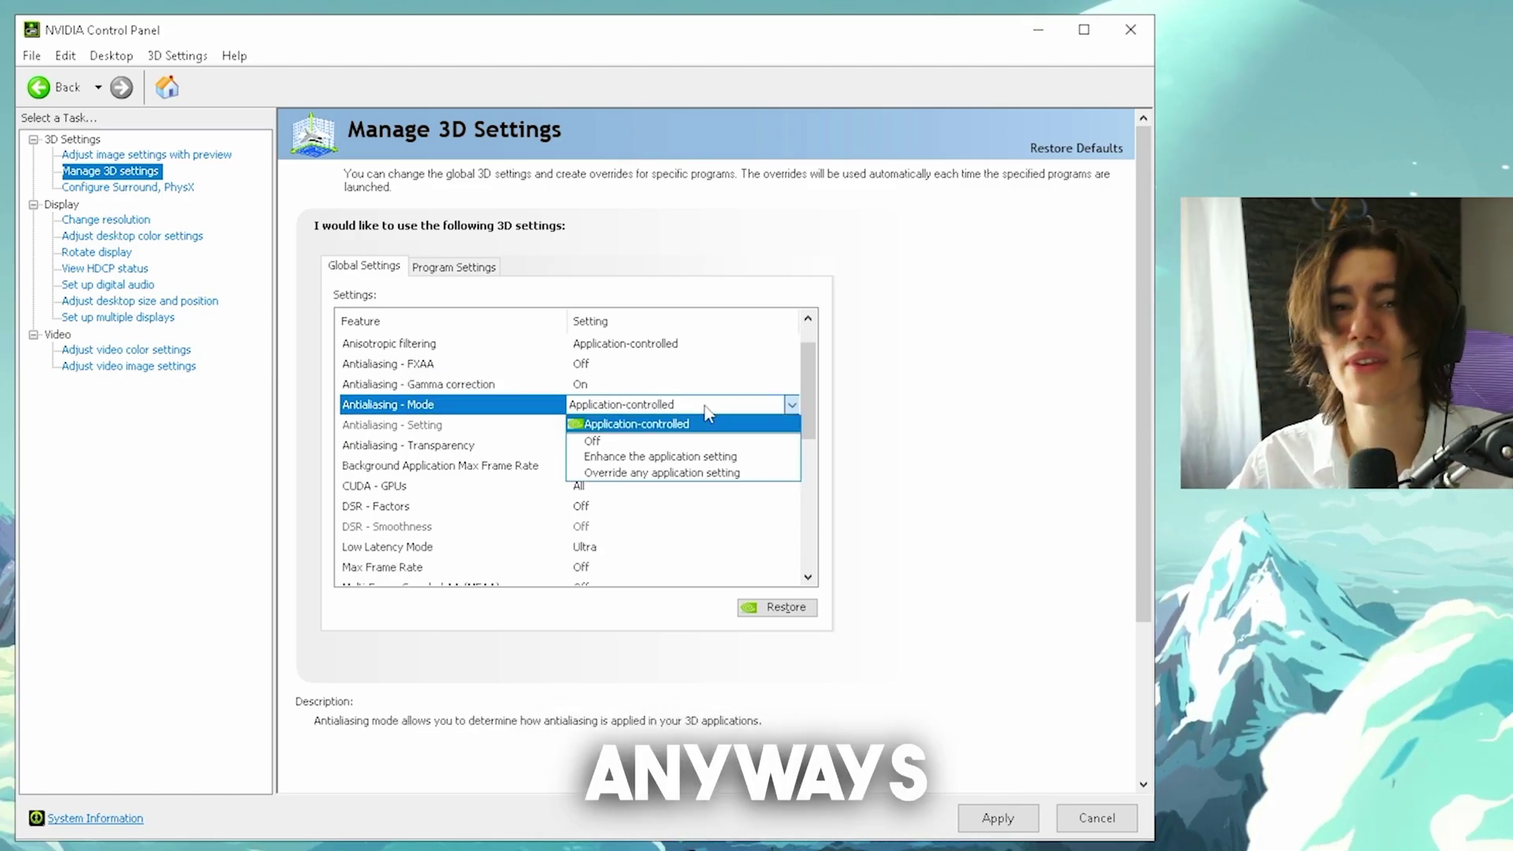
{"action": "left_click", "coordinate": [676, 425]}
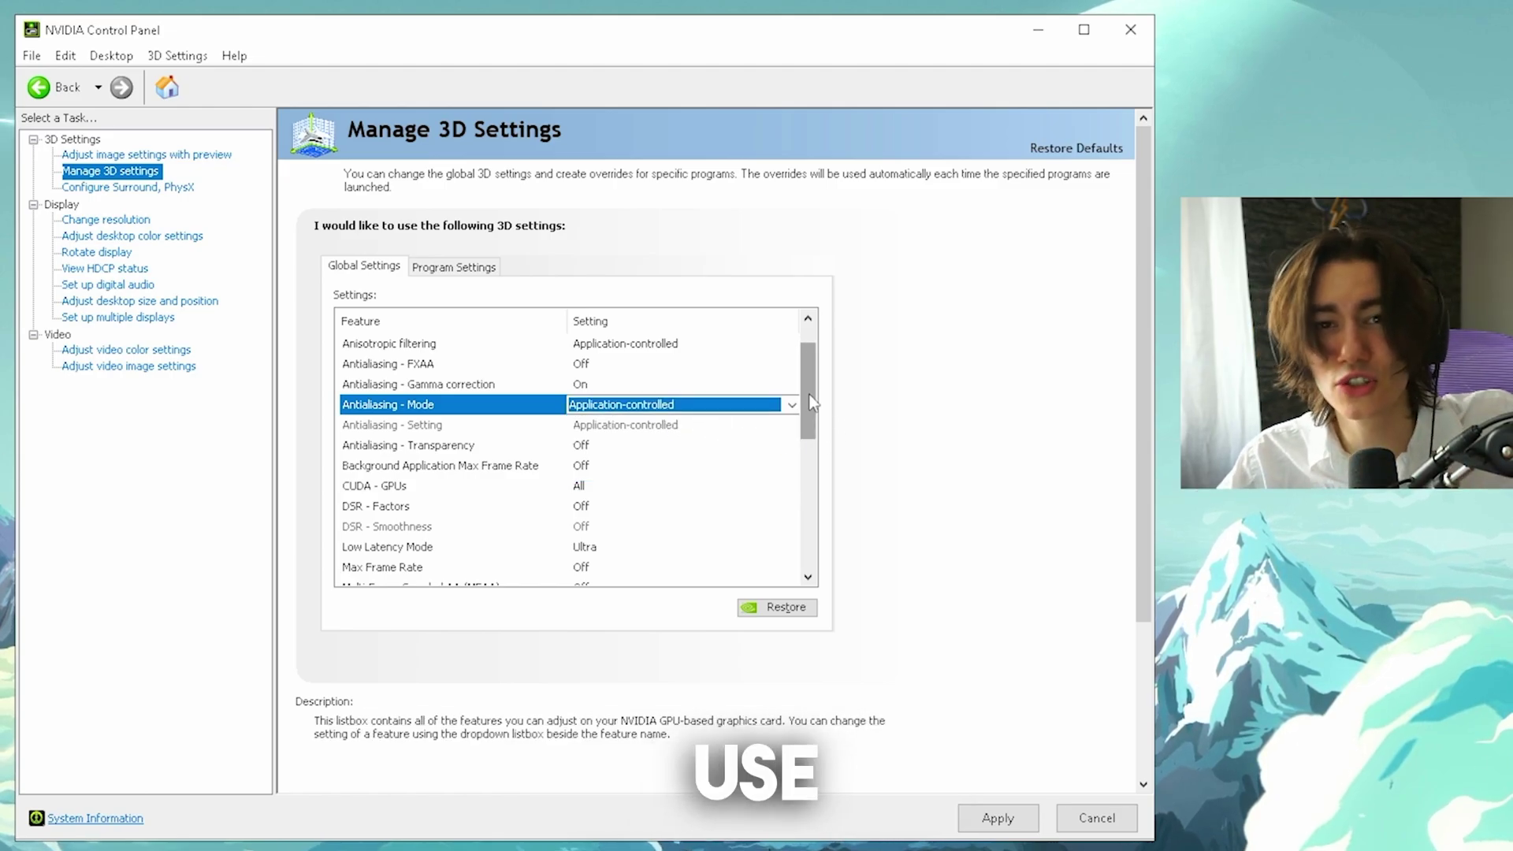
{"action": "scroll", "coordinate": [531, 415], "scroll_direction": "down", "scroll_amount": 1}
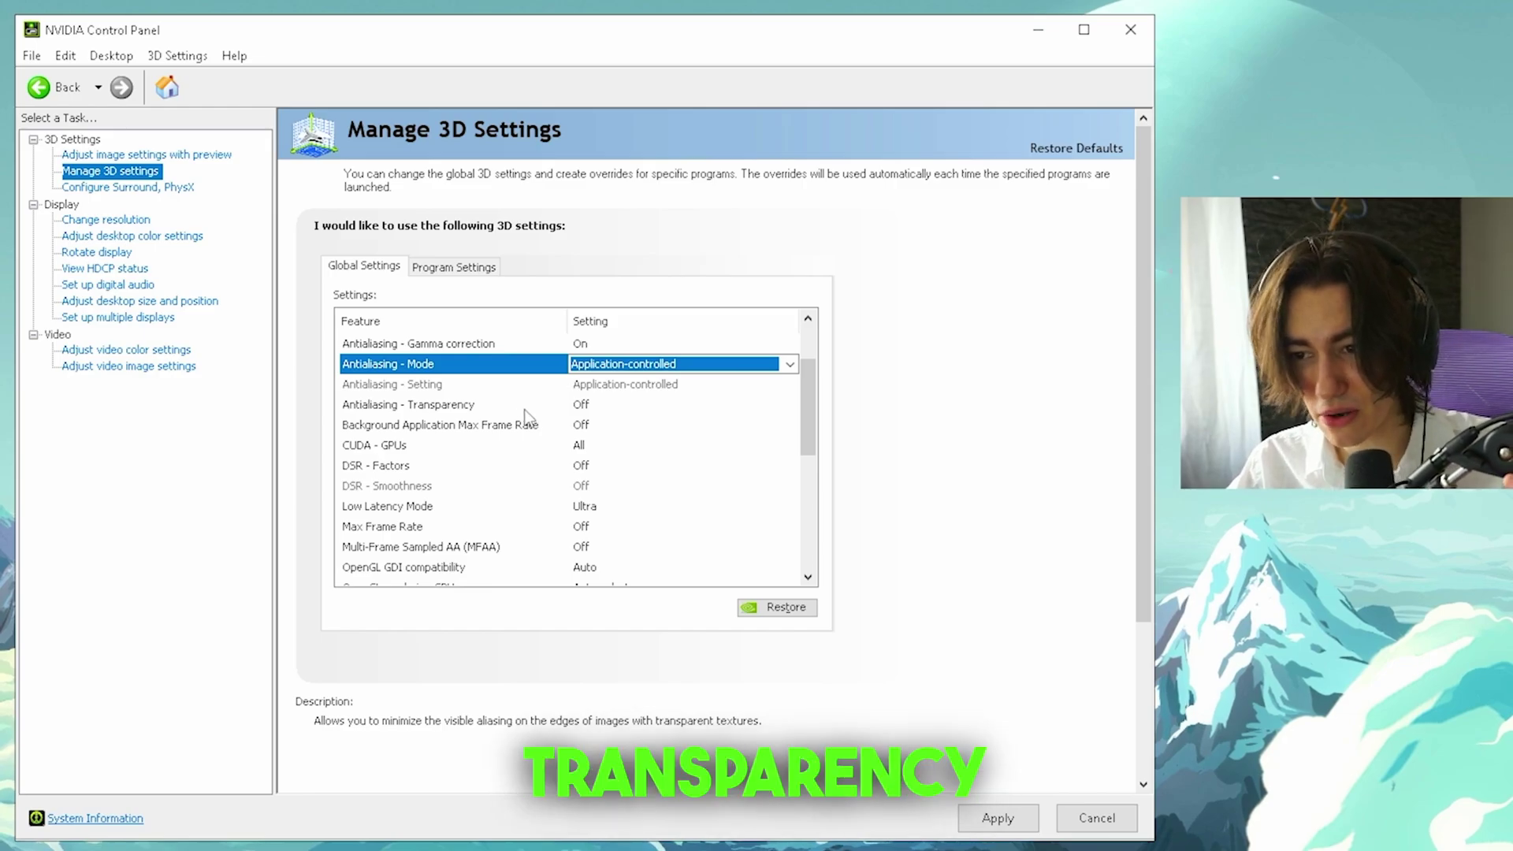
{"action": "left_click", "coordinate": [487, 427]}
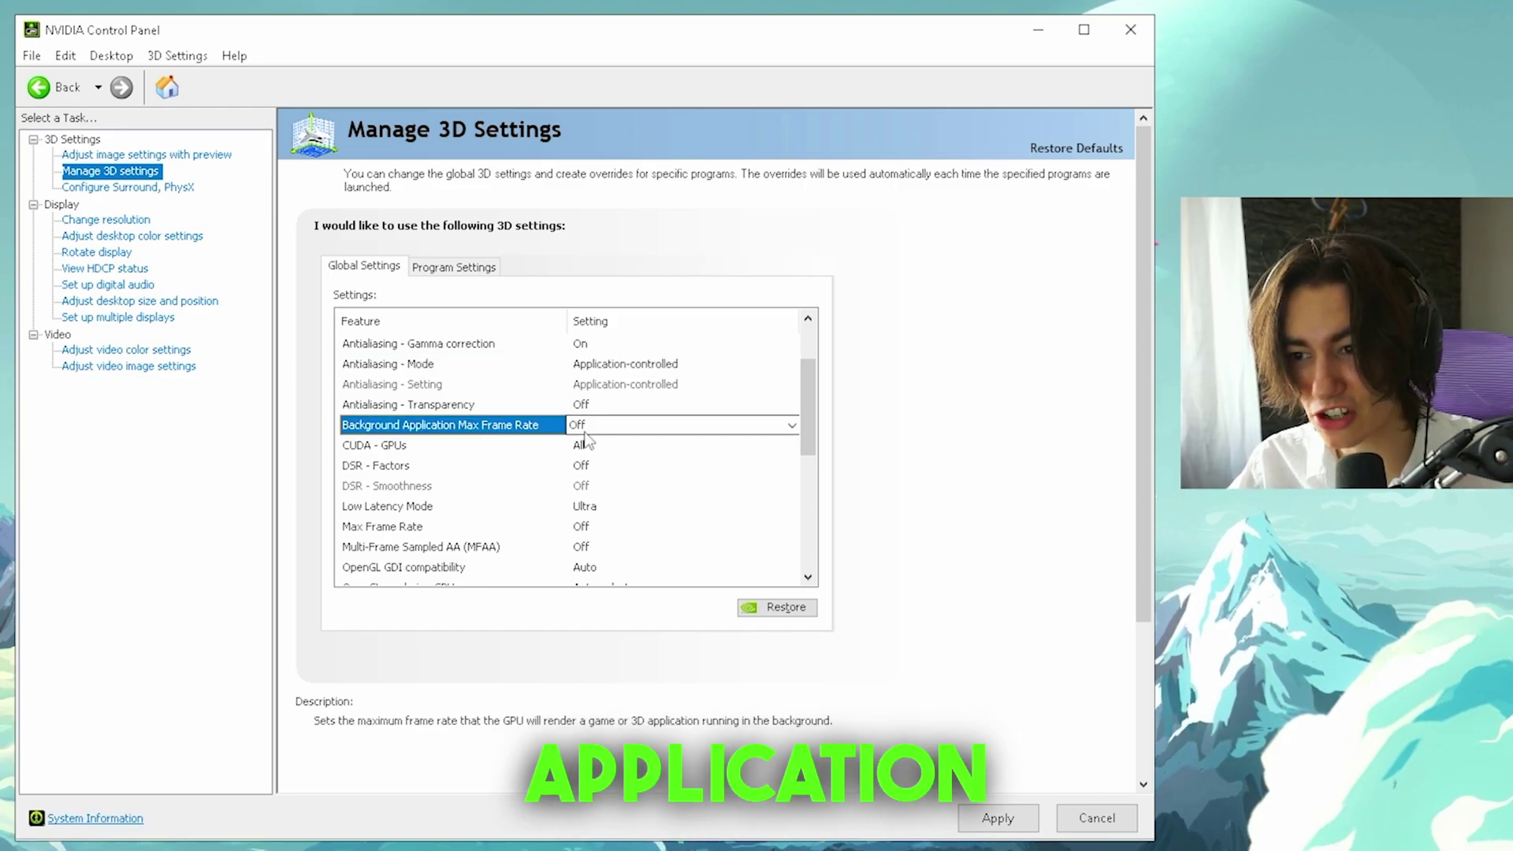
Set Background Application Max Frame Rate to Off and check the CUDA - GPUs setting.
{"action": "left_click", "coordinate": [613, 424]}
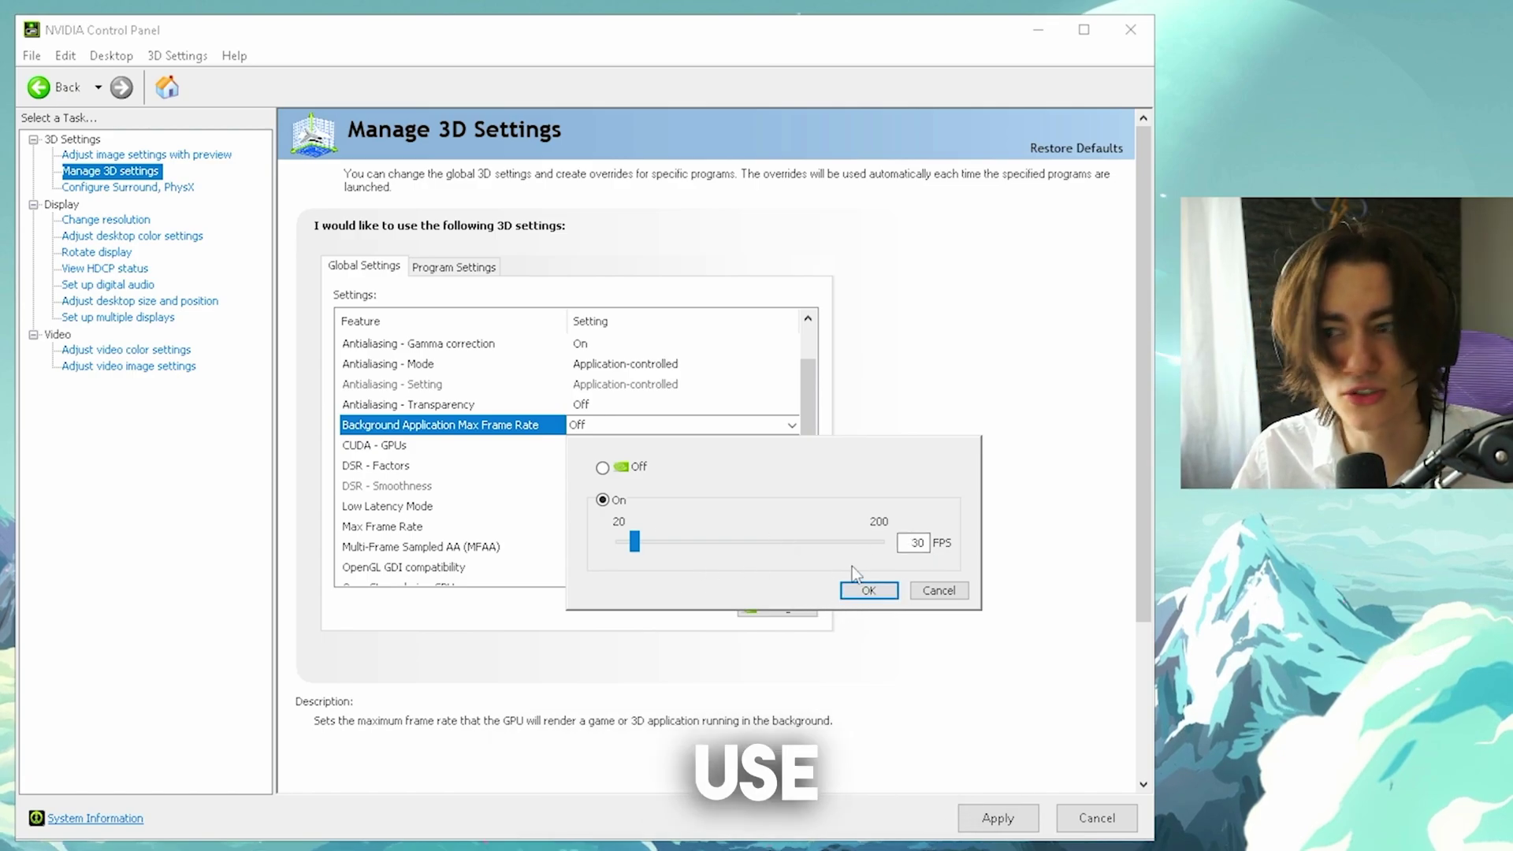
{"action": "left_click", "coordinate": [603, 468]}
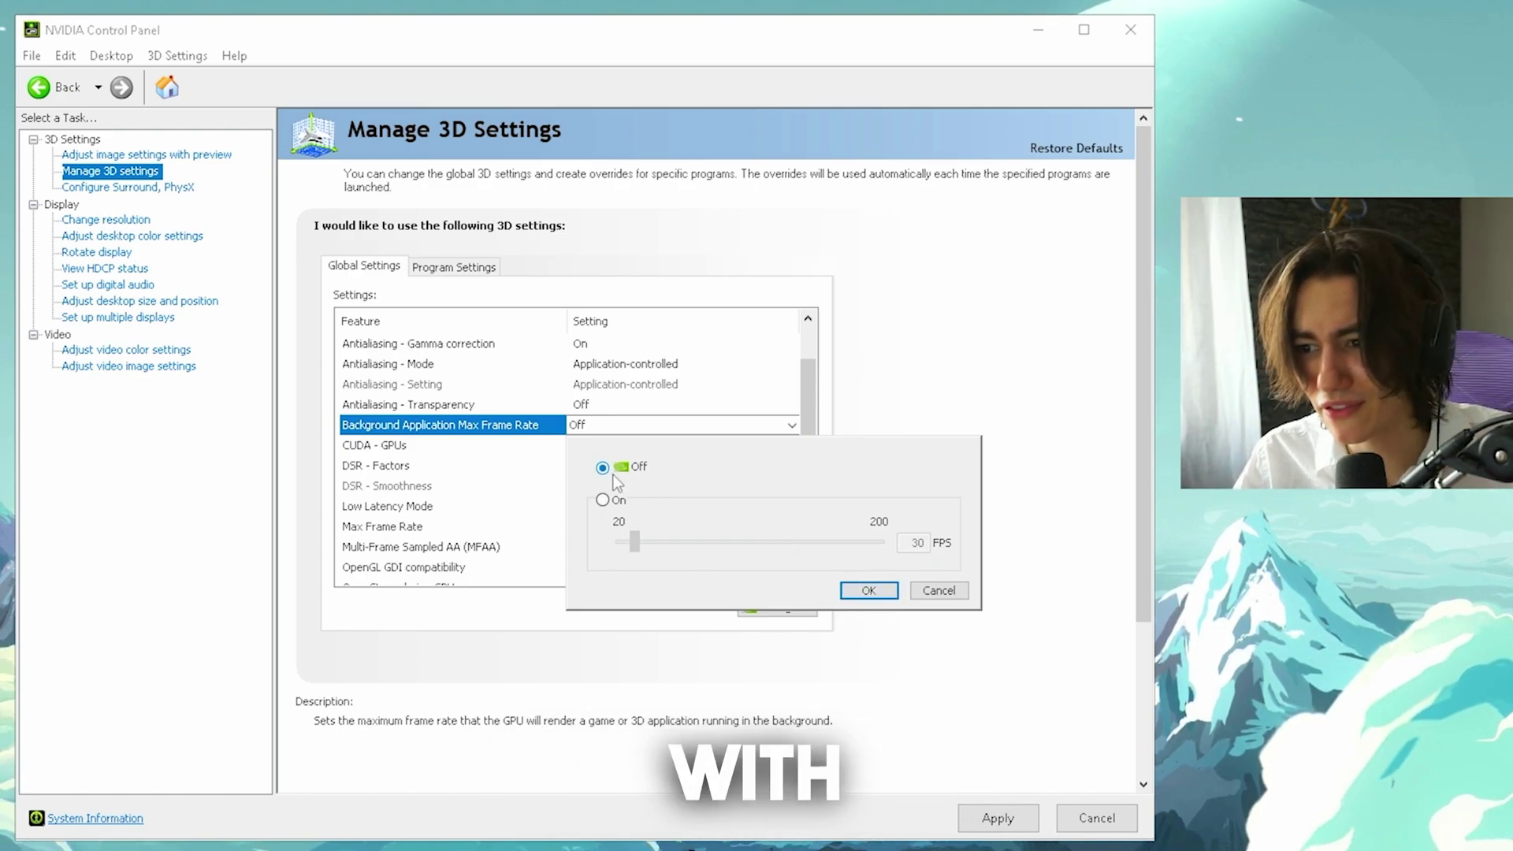
{"action": "left_click", "coordinate": [868, 590]}
{"action": "left_click", "coordinate": [447, 445]}
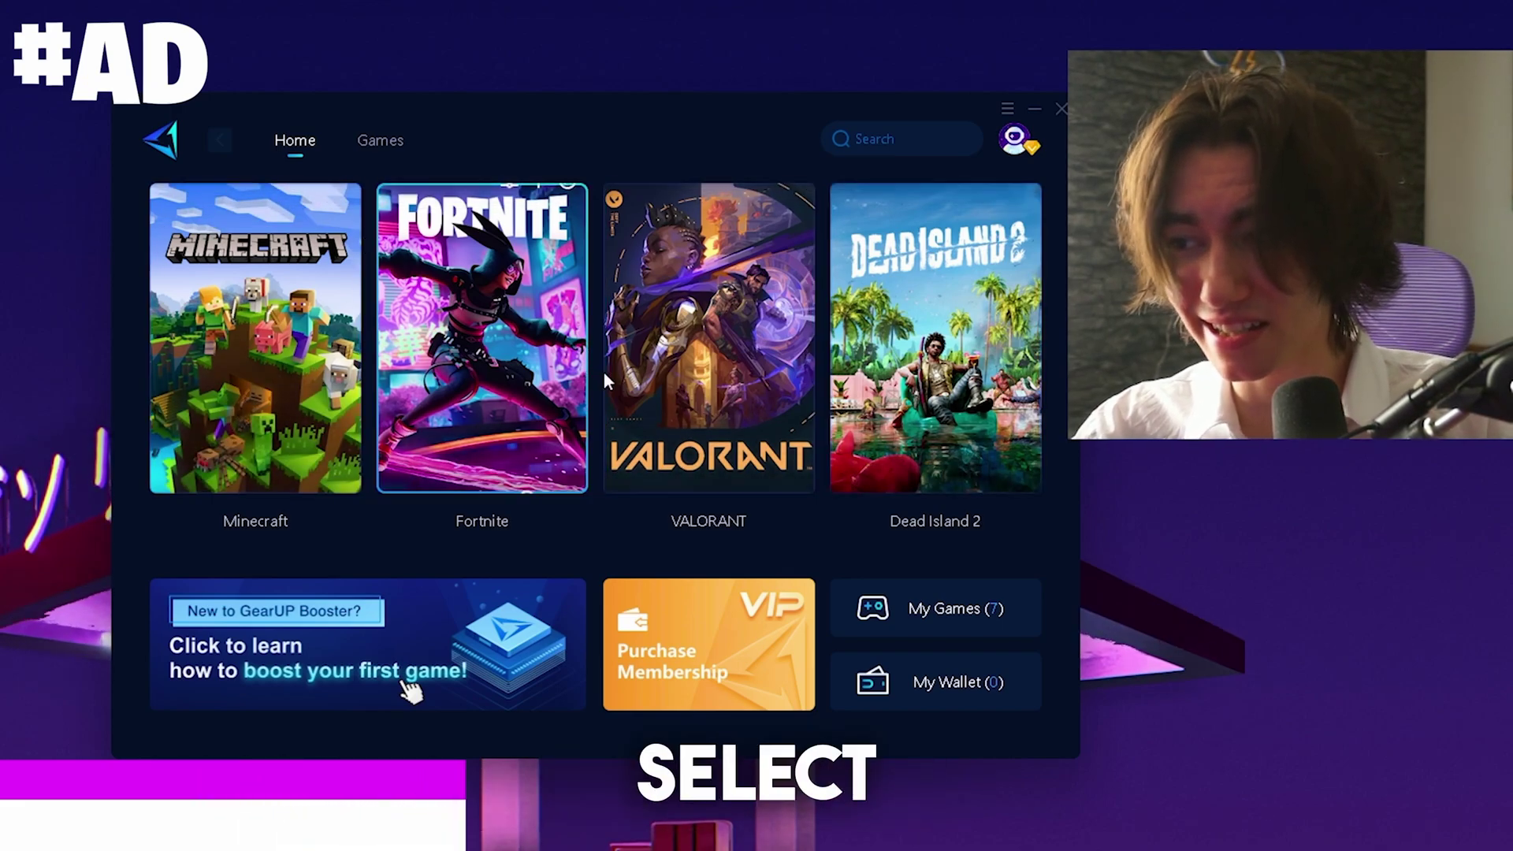
Boost Fortnite from its card on the GearUP Booster Home tab.
{"action": "mouse_move", "coordinate": [440, 319]}
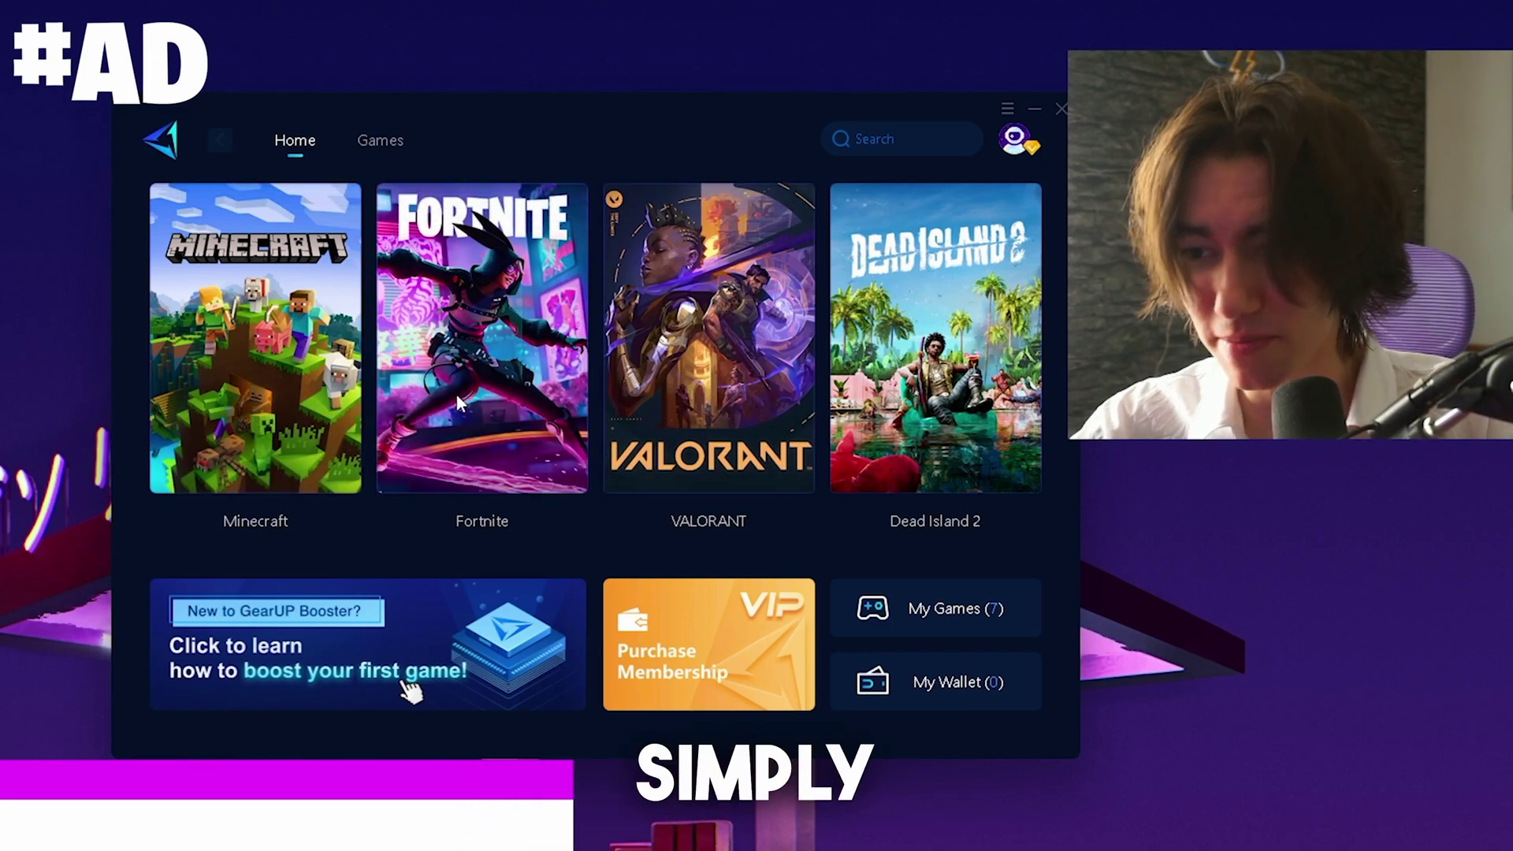
{"action": "left_click", "coordinate": [461, 404]}
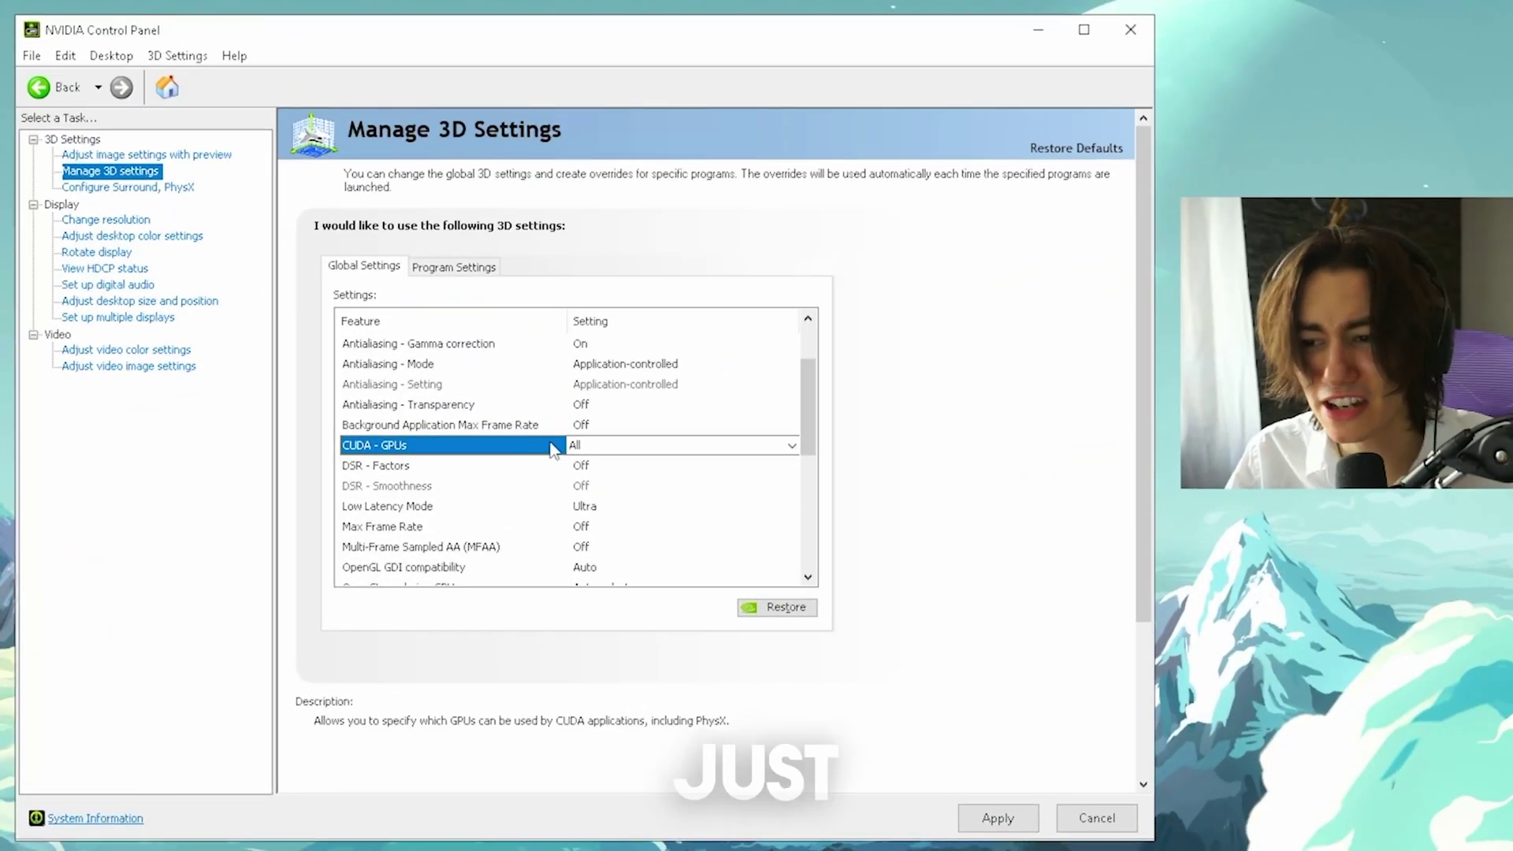
{"action": "left_click", "coordinate": [473, 466]}
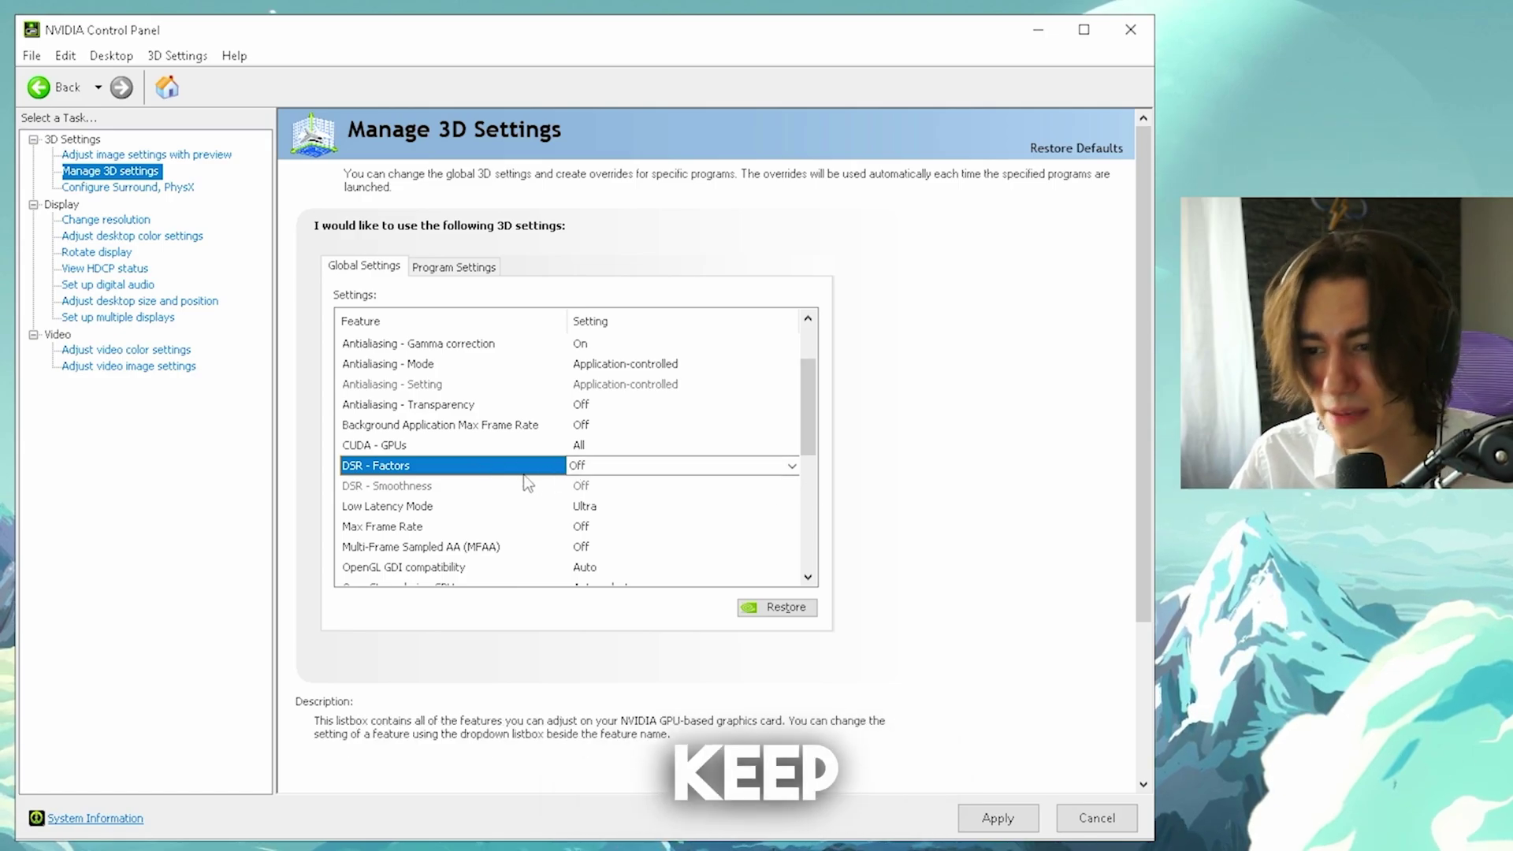
{"action": "scroll", "coordinate": [503, 477], "scroll_direction": "down", "scroll_amount": 1}
{"action": "left_click", "coordinate": [618, 446]}
{"action": "left_click", "coordinate": [617, 446]}
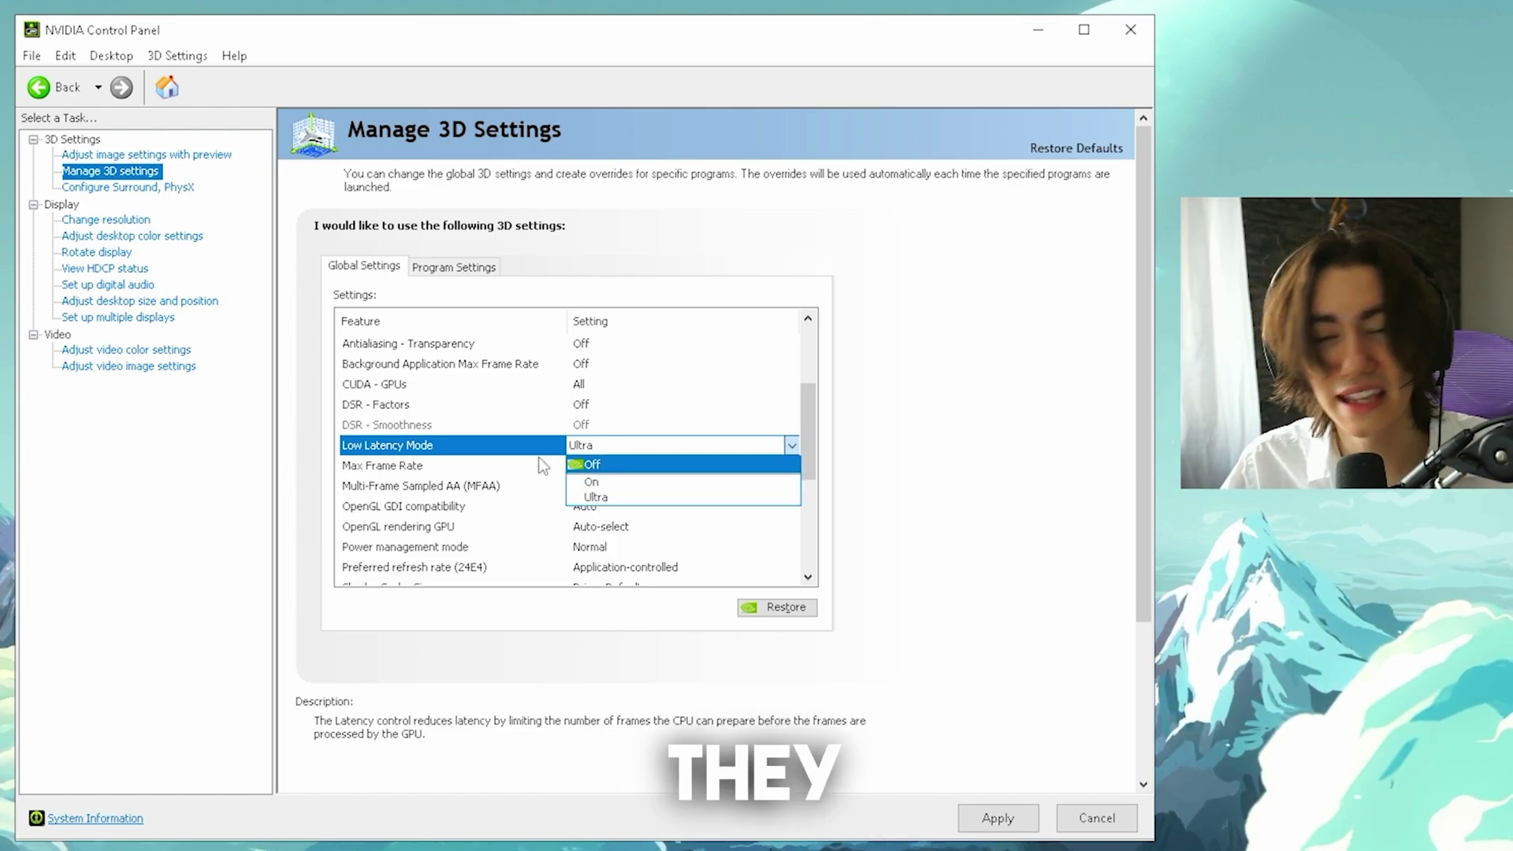
{"action": "left_click", "coordinate": [640, 502]}
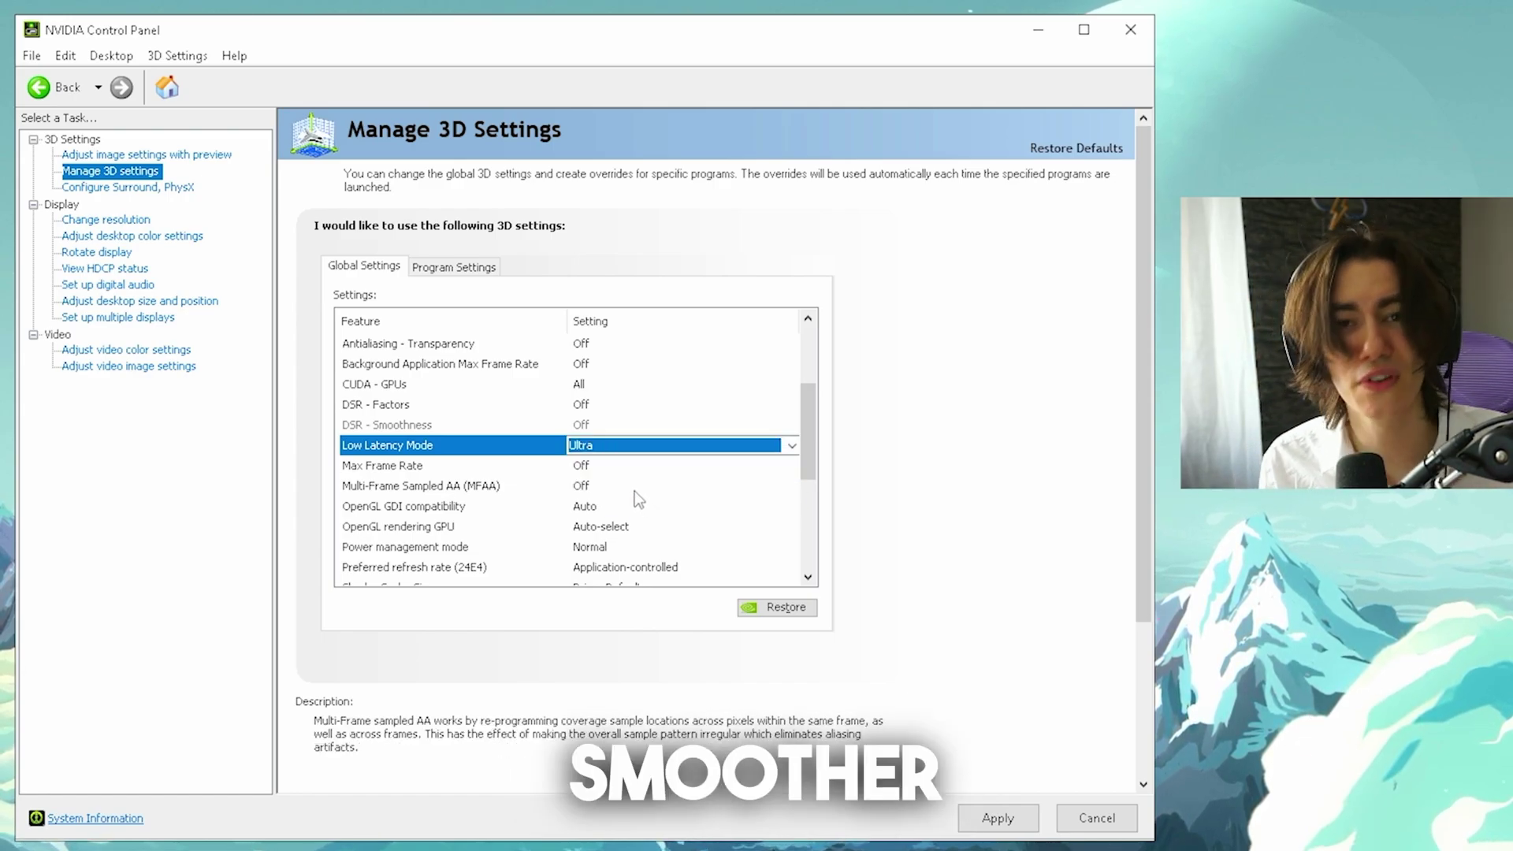
{"action": "left_click", "coordinate": [612, 466]}
{"action": "left_click", "coordinate": [607, 468]}
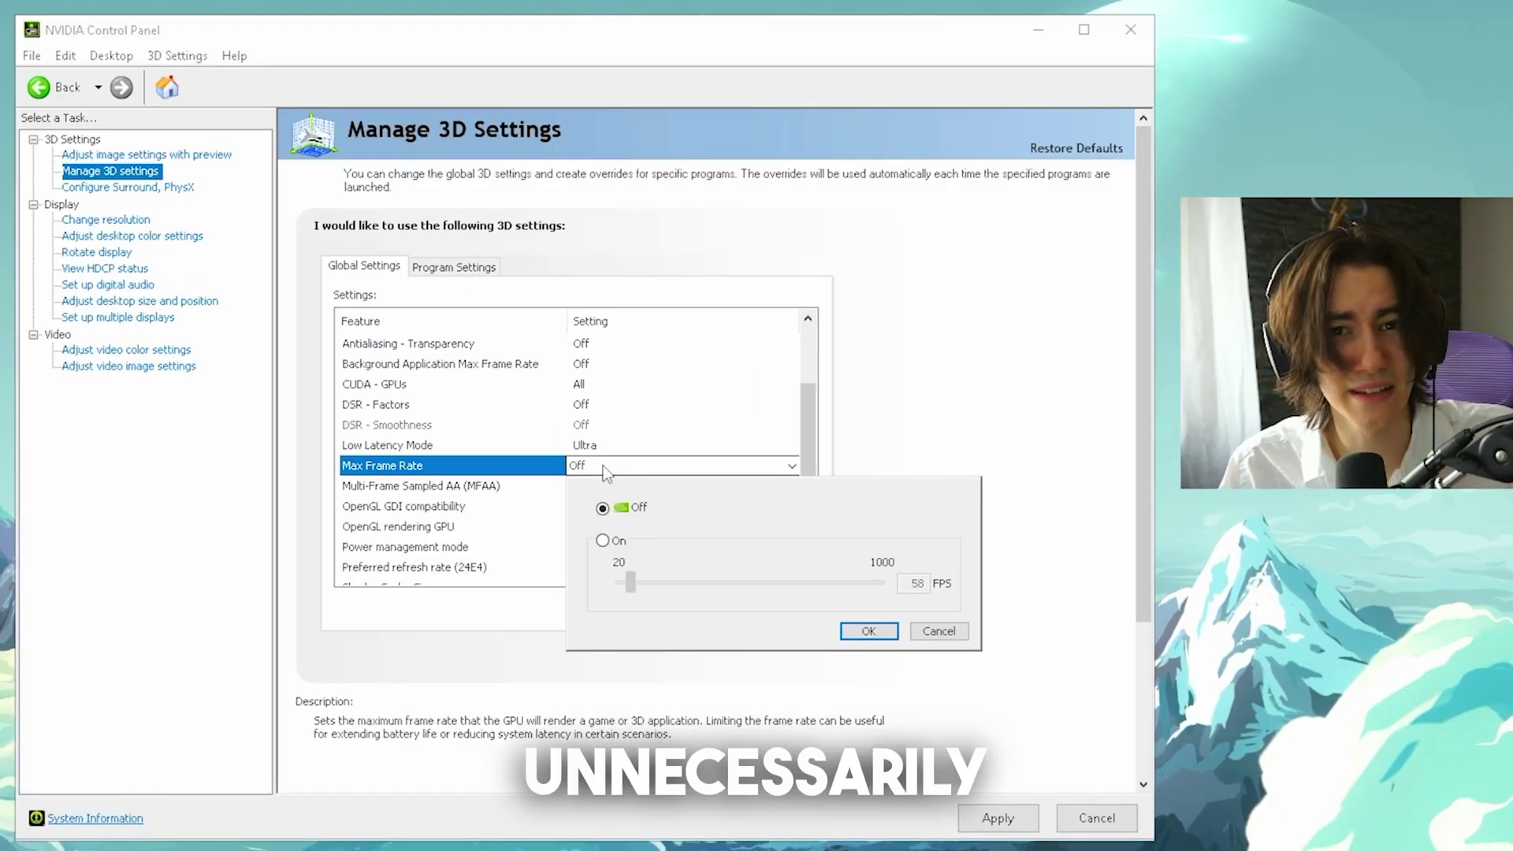
{"action": "left_click", "coordinate": [519, 481]}
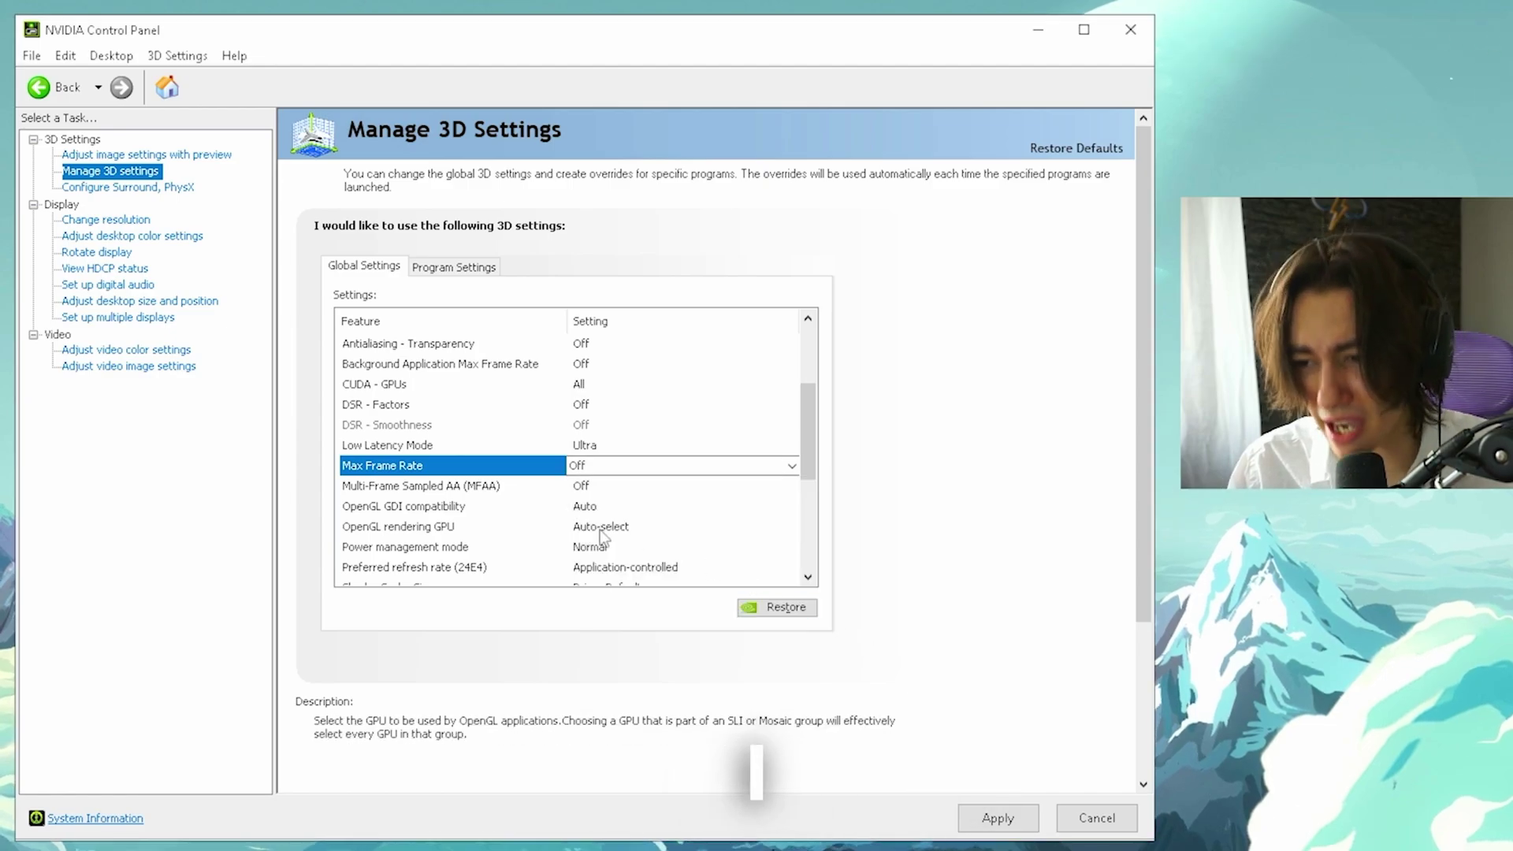
{"action": "left_click", "coordinate": [503, 486]}
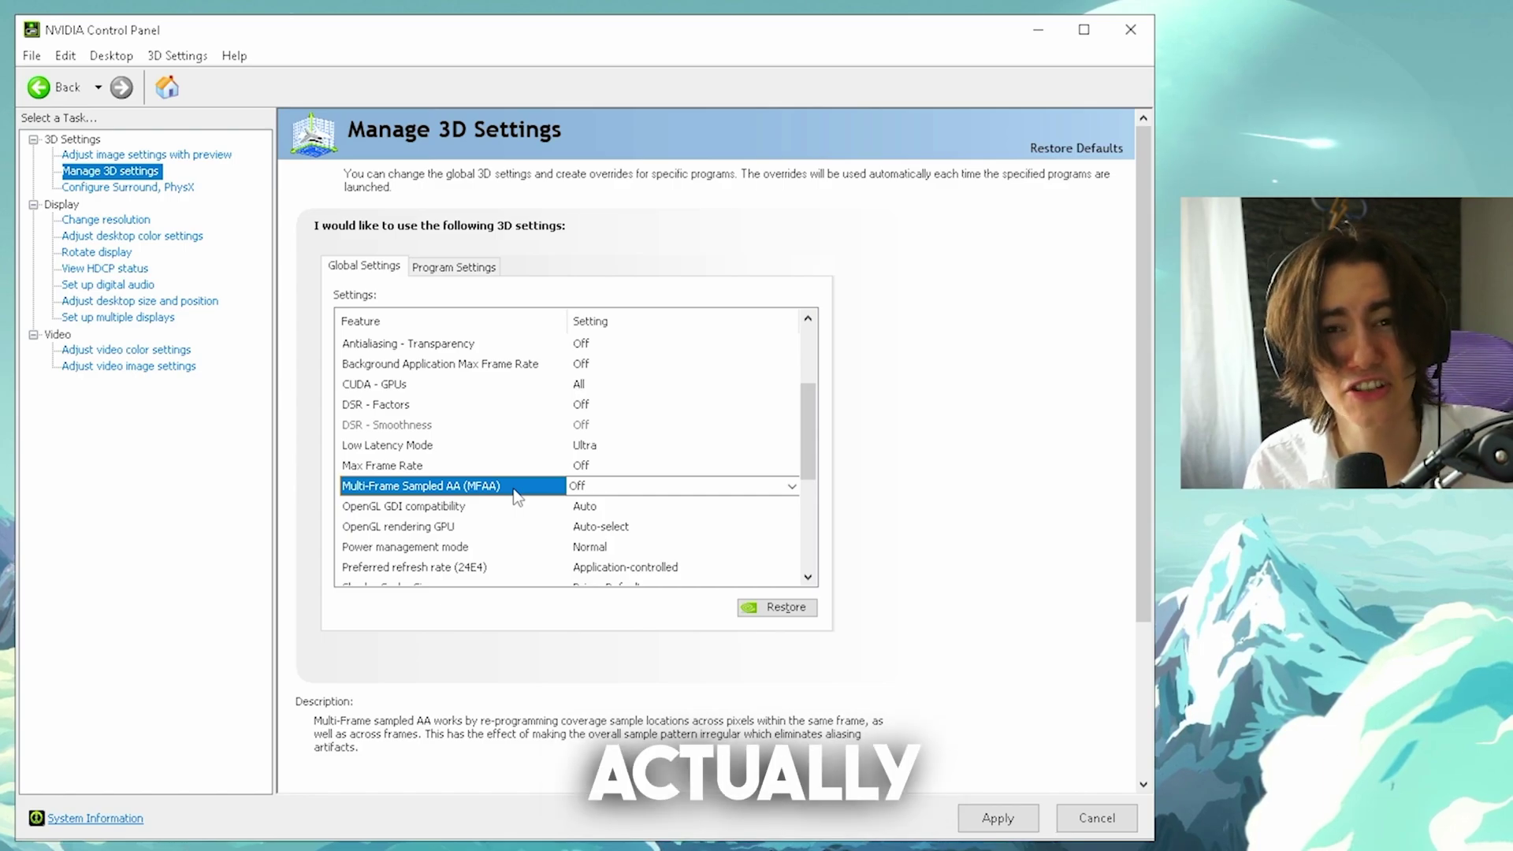
Set global Power management mode to Prefer maximum performance.
{"action": "mouse_move", "coordinate": [399, 468]}
{"action": "mouse_move", "coordinate": [614, 496]}
{"action": "mouse_move", "coordinate": [536, 494]}
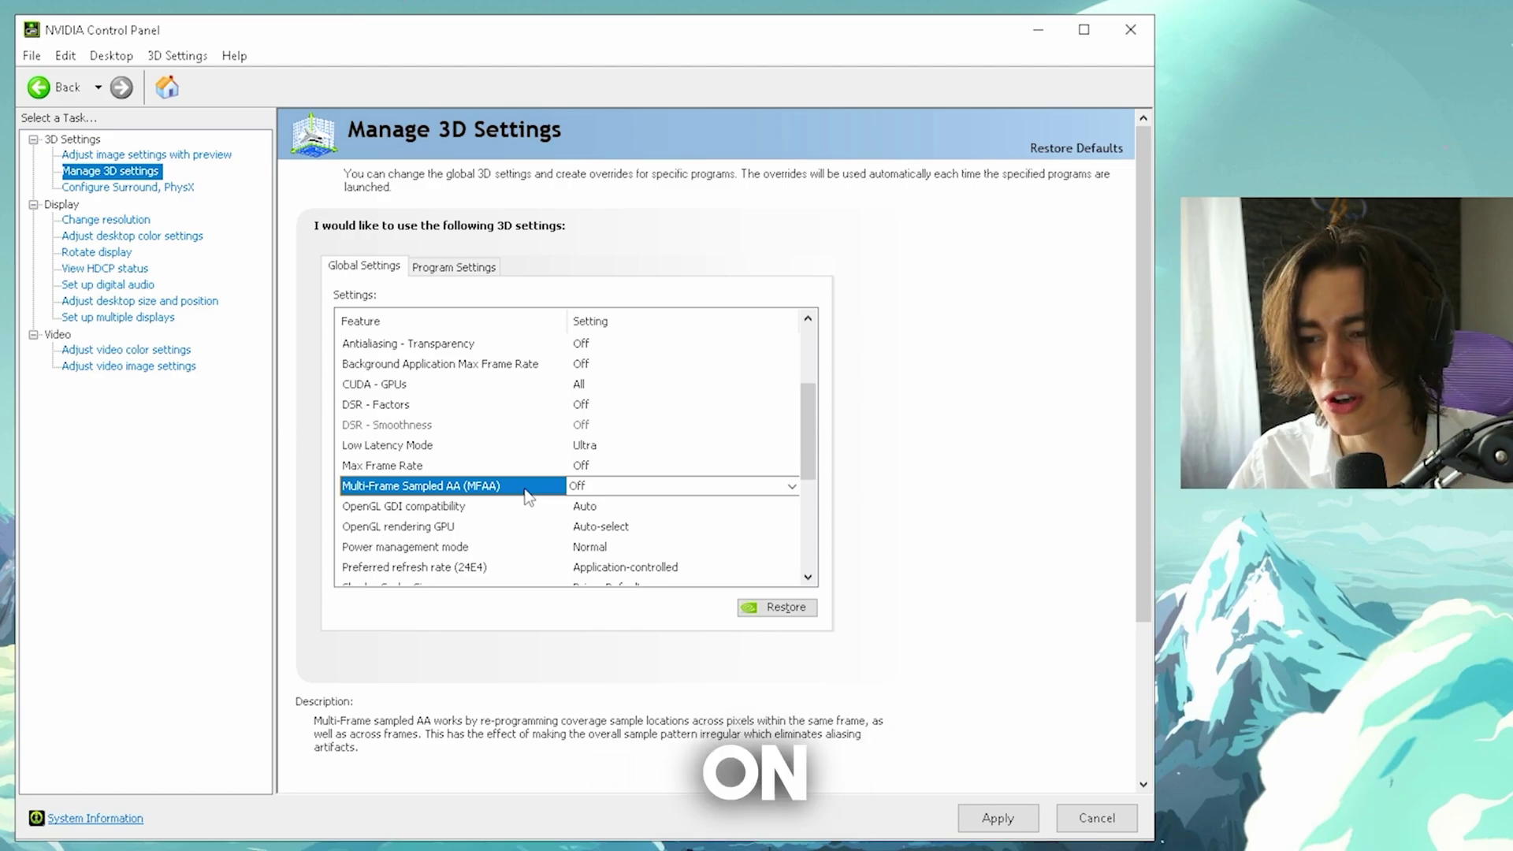
{"action": "scroll", "coordinate": [481, 482], "scroll_direction": "down", "scroll_amount": 1}
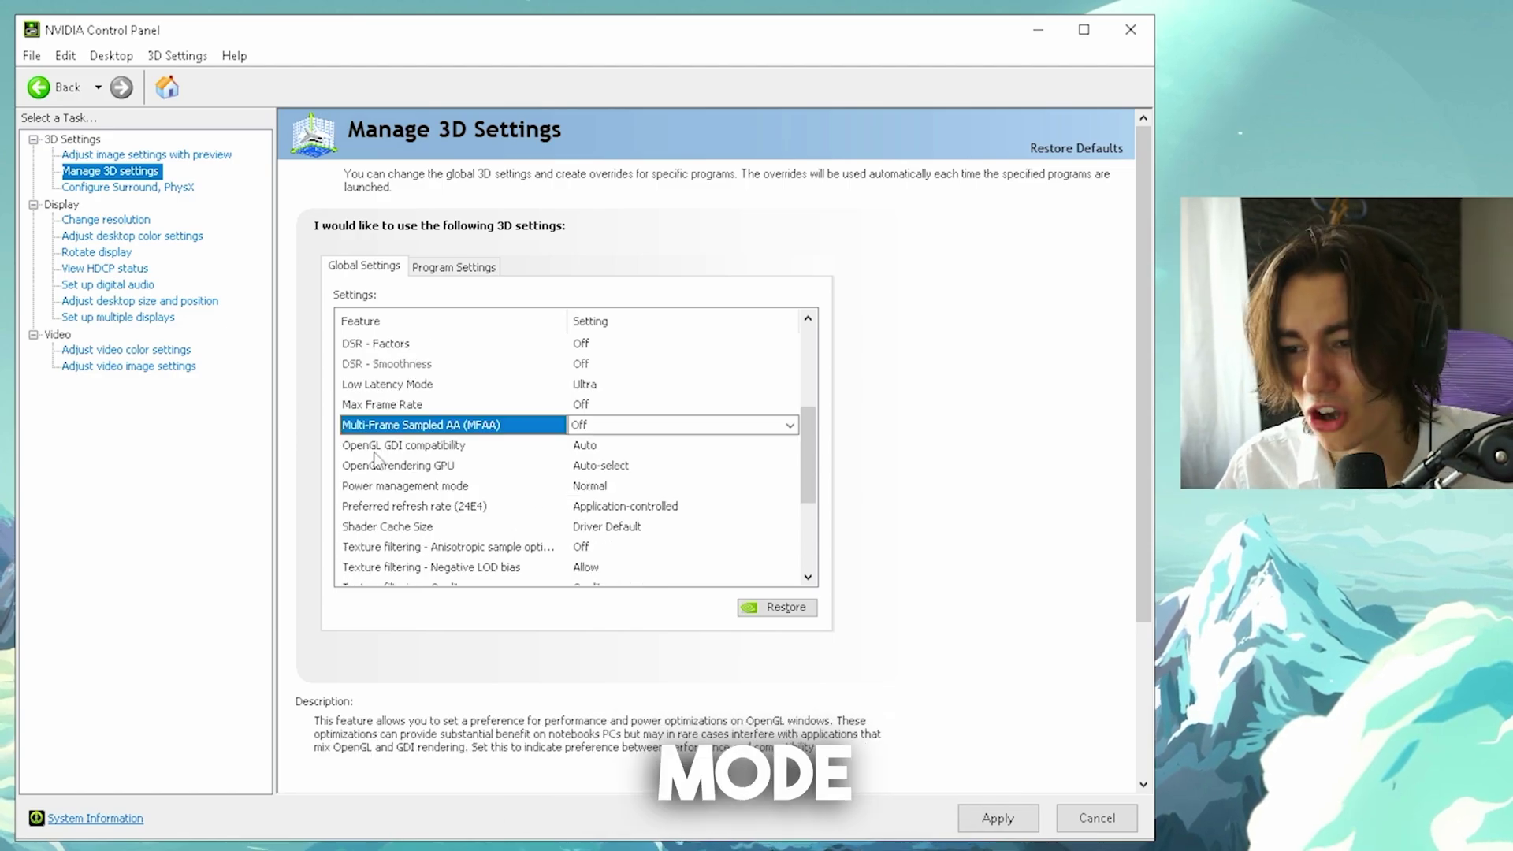
{"action": "mouse_move", "coordinate": [590, 451]}
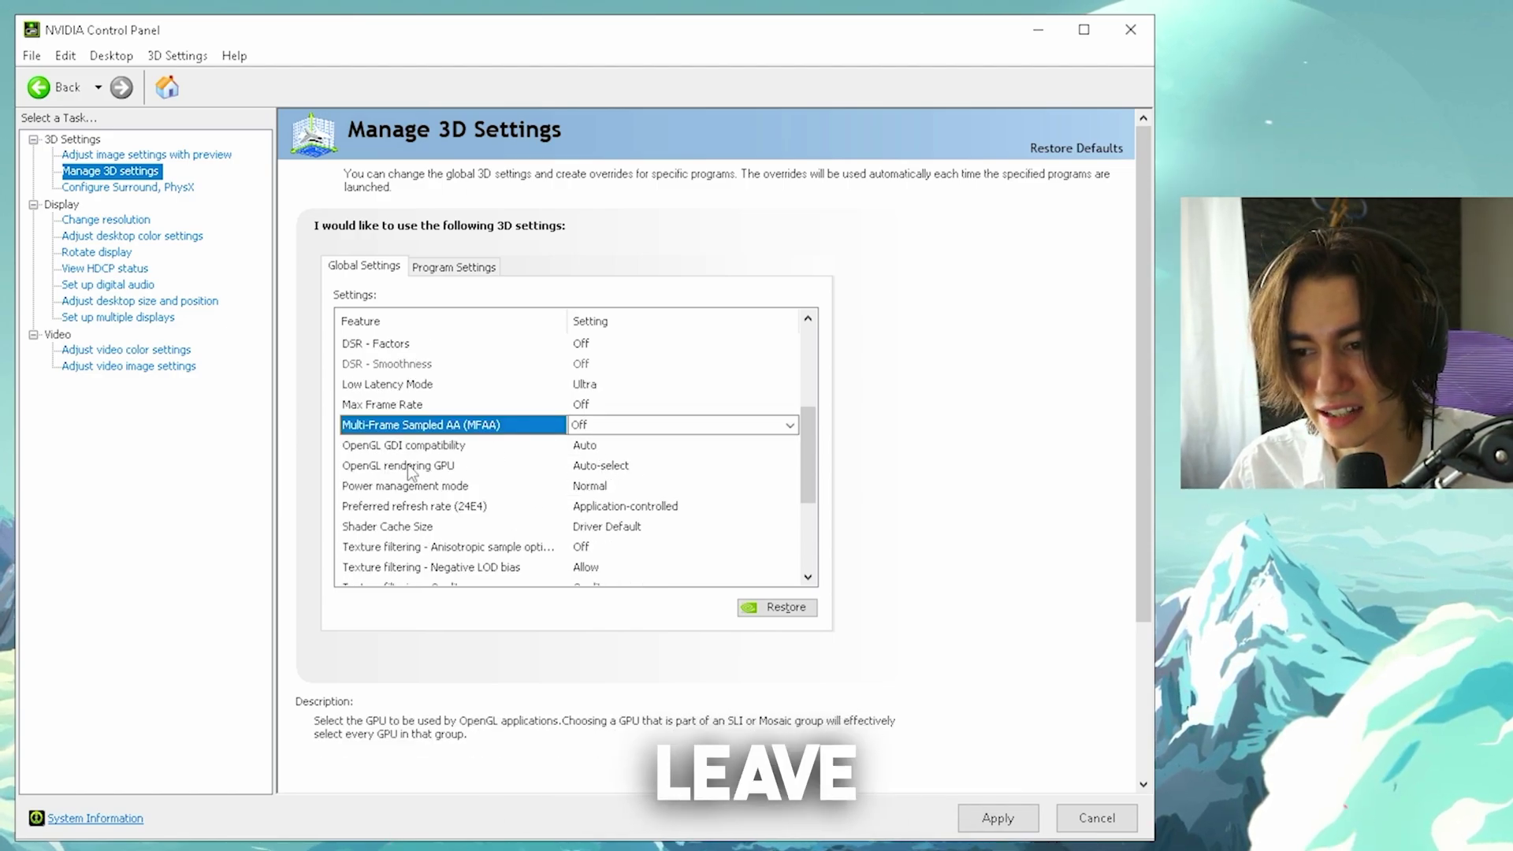
{"action": "left_click", "coordinate": [603, 488]}
{"action": "left_click", "coordinate": [604, 489]}
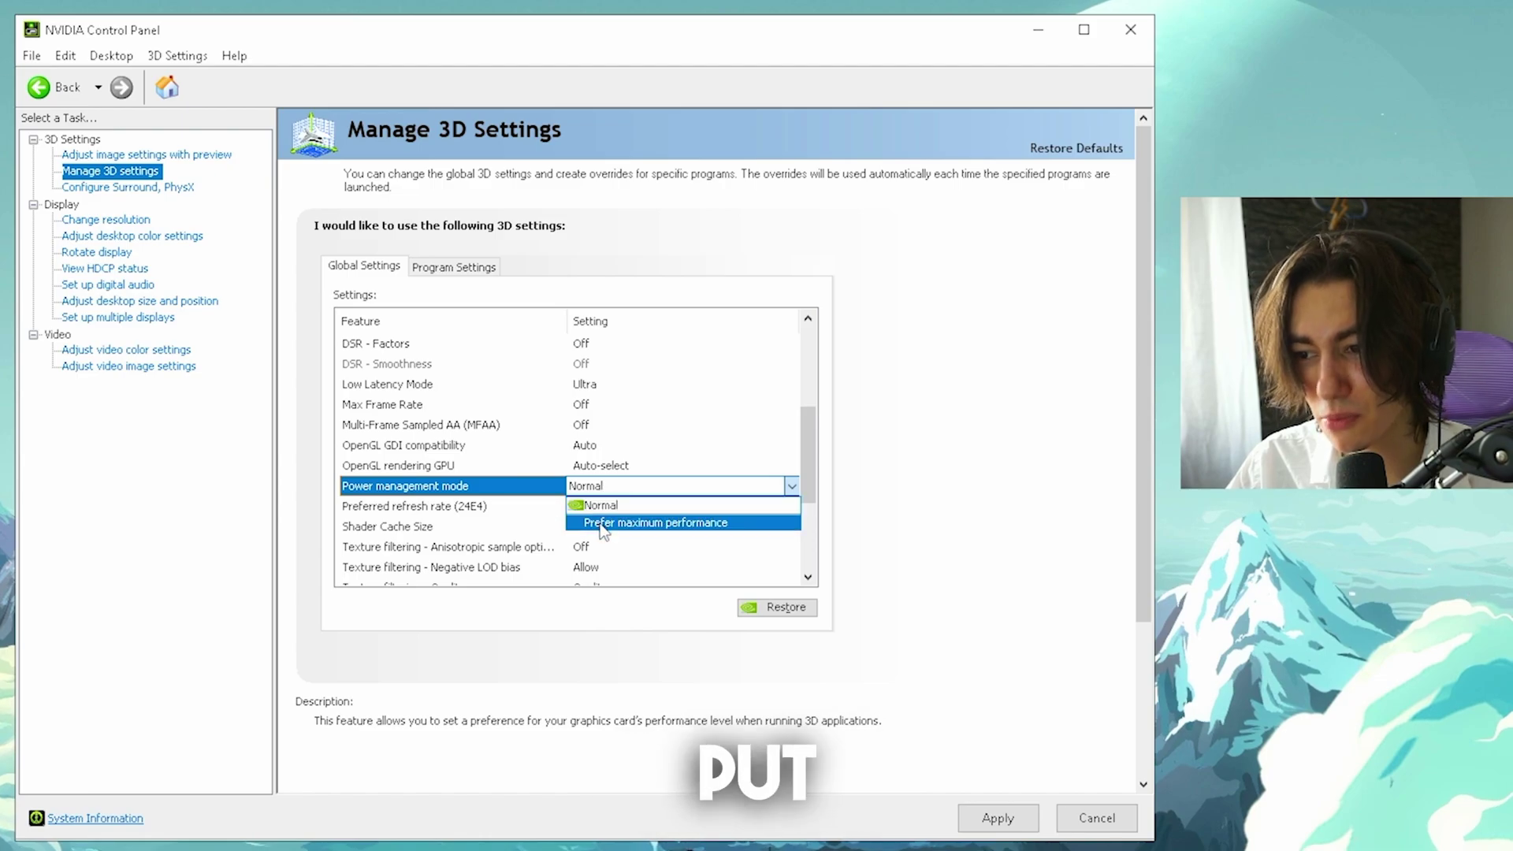
{"action": "left_click", "coordinate": [603, 523]}
Set Preferred refresh rate to Highest available.
{"action": "scroll", "coordinate": [606, 508], "scroll_direction": "up", "scroll_amount": 3}
{"action": "scroll", "coordinate": [655, 533], "scroll_direction": "down", "scroll_amount": 2}
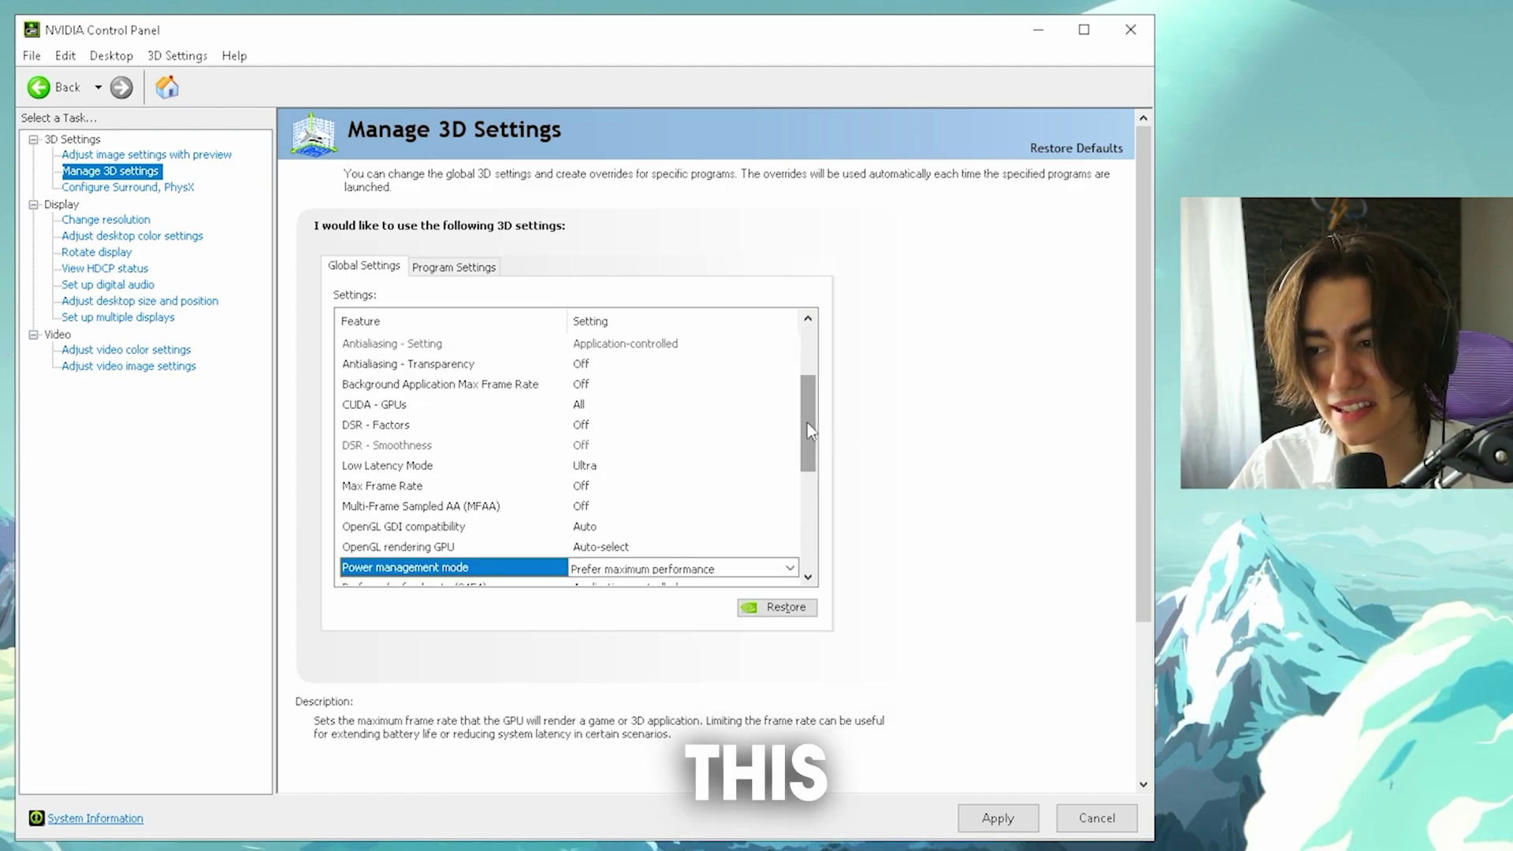
{"action": "scroll", "coordinate": [807, 423], "scroll_direction": "down", "scroll_amount": 3}
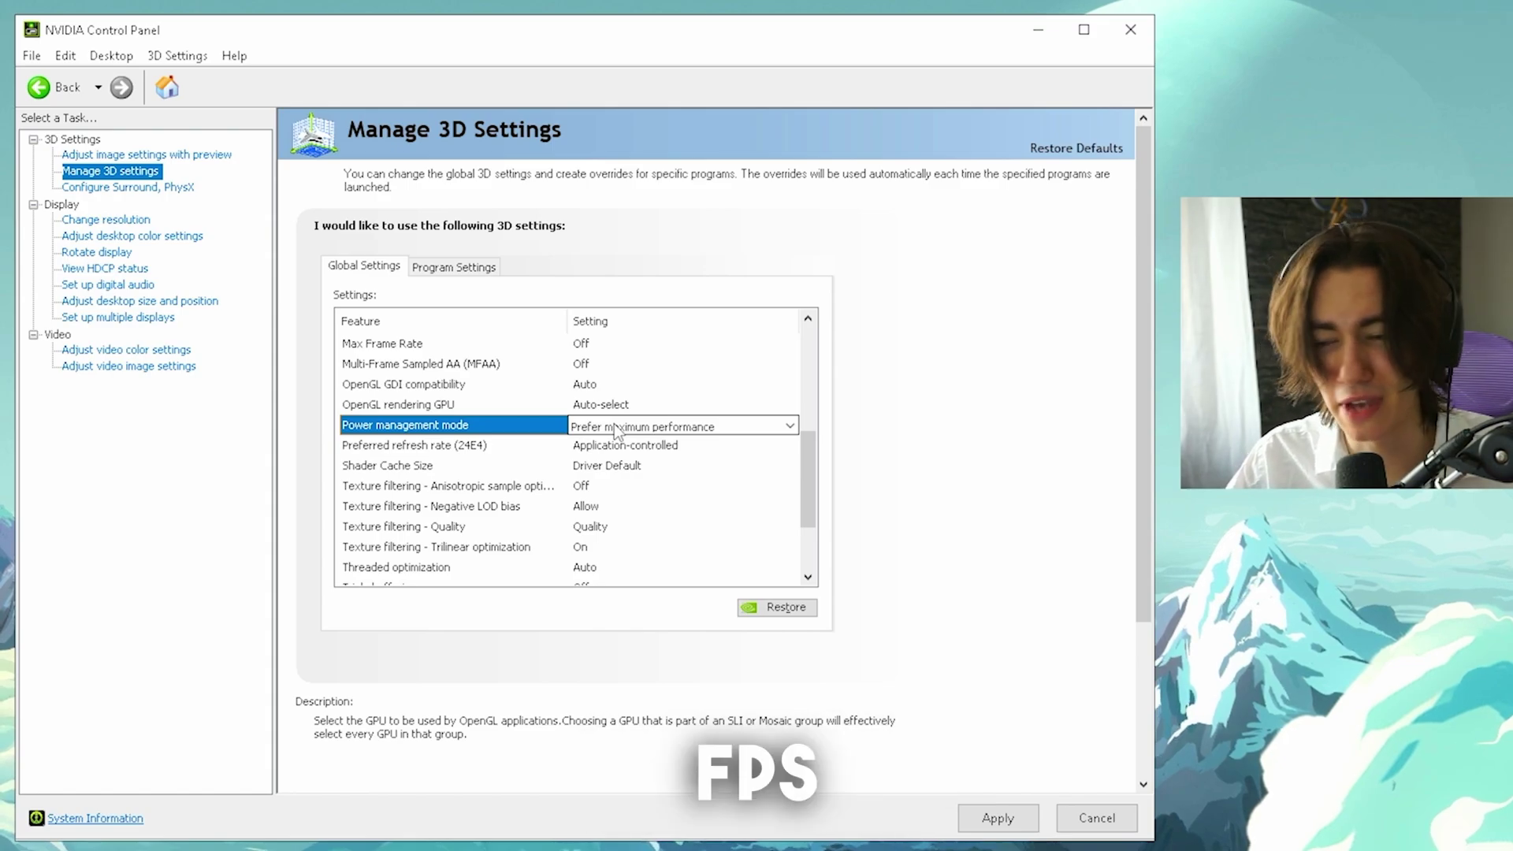
{"action": "left_click", "coordinate": [614, 446]}
{"action": "left_click", "coordinate": [614, 448]}
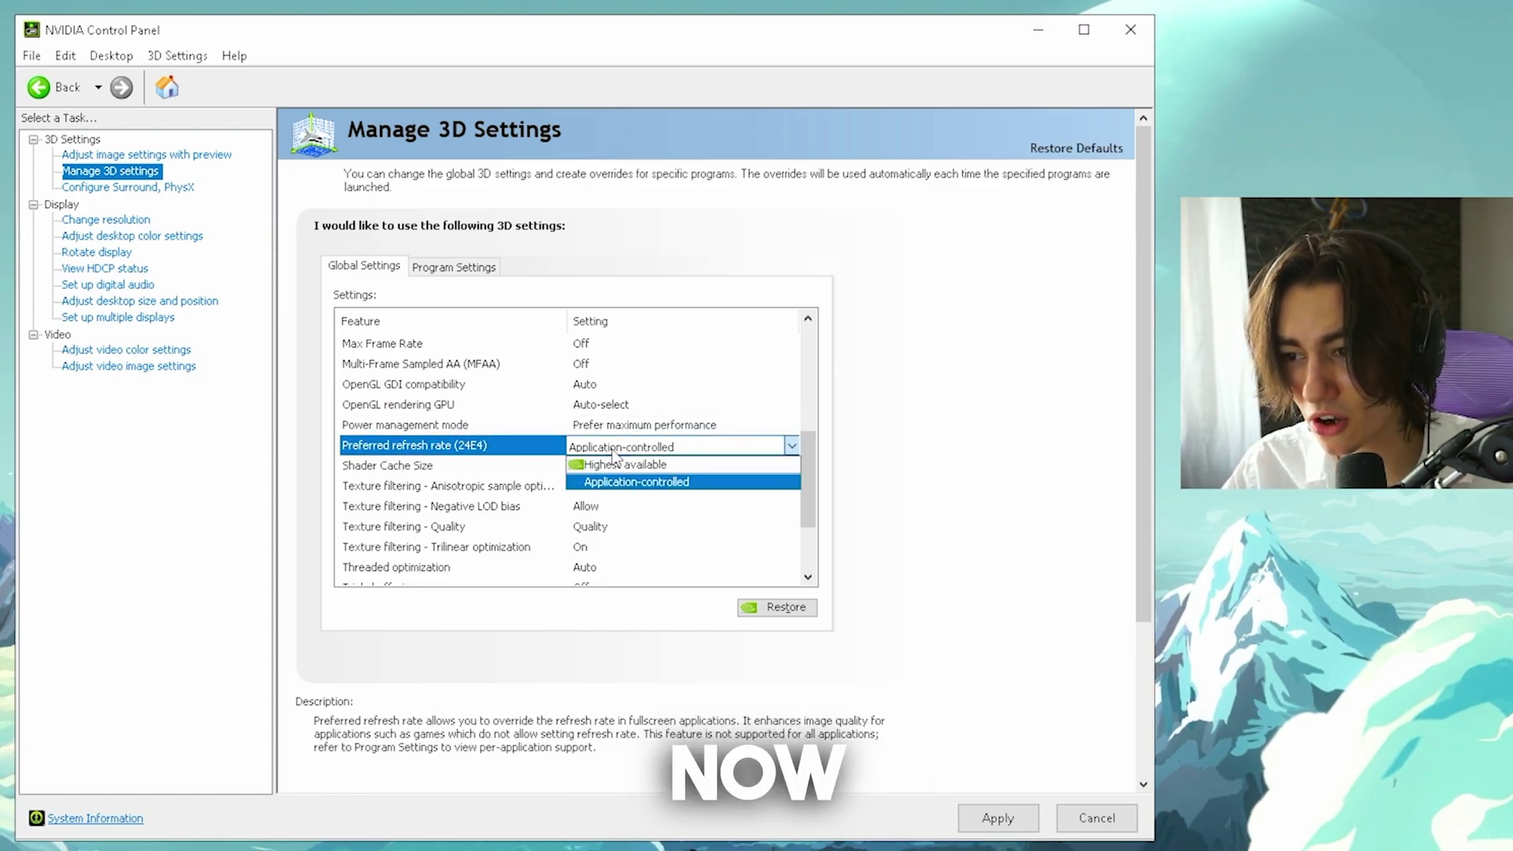
{"action": "left_click", "coordinate": [620, 465]}
{"action": "scroll", "coordinate": [773, 465], "scroll_direction": "up", "scroll_amount": 2}
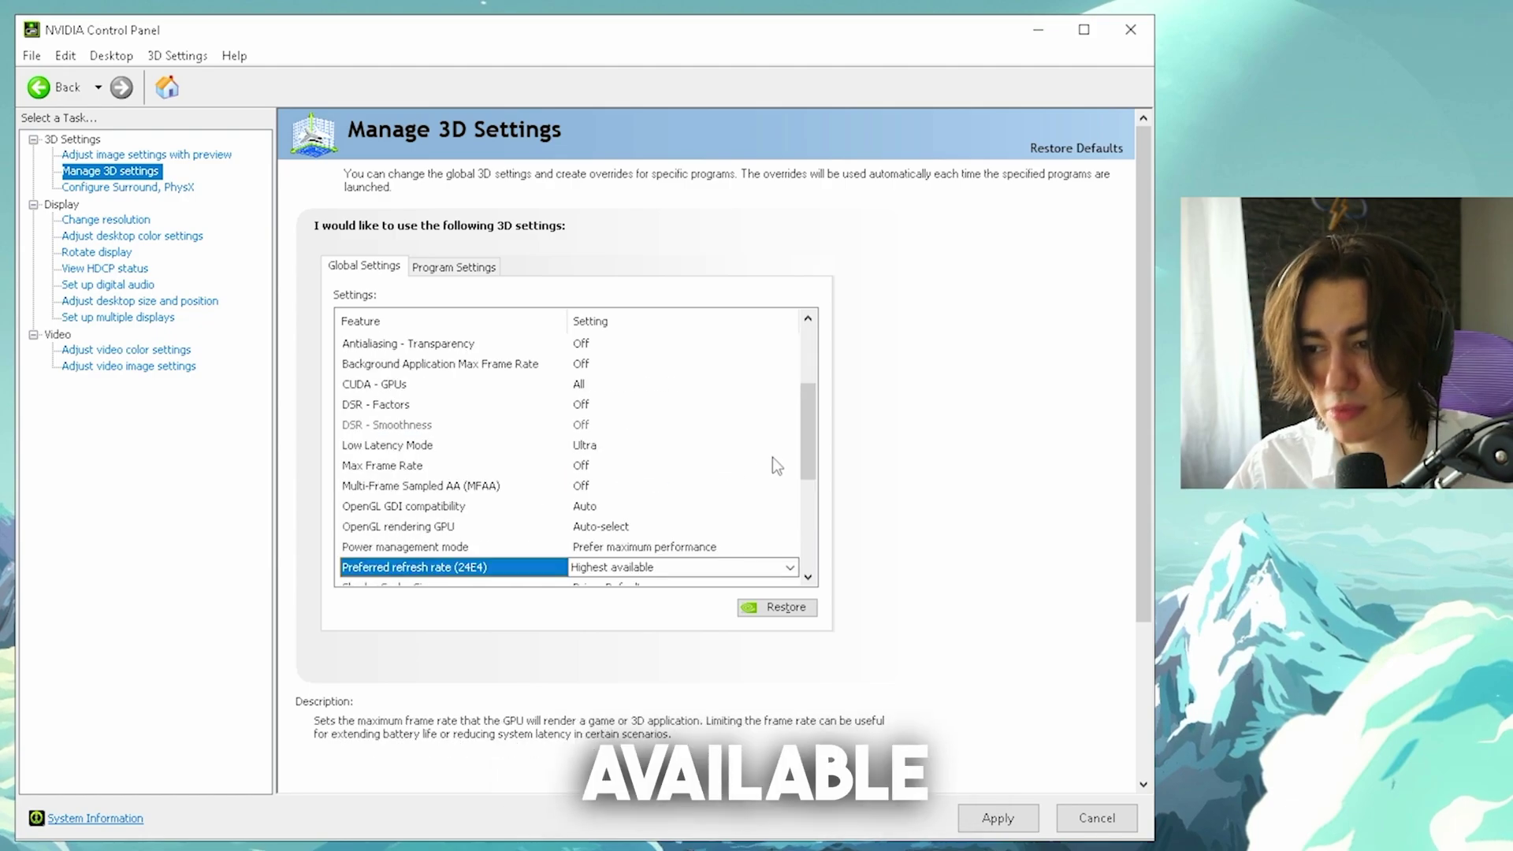
{"action": "scroll", "coordinate": [805, 449], "scroll_direction": "down", "scroll_amount": 2}
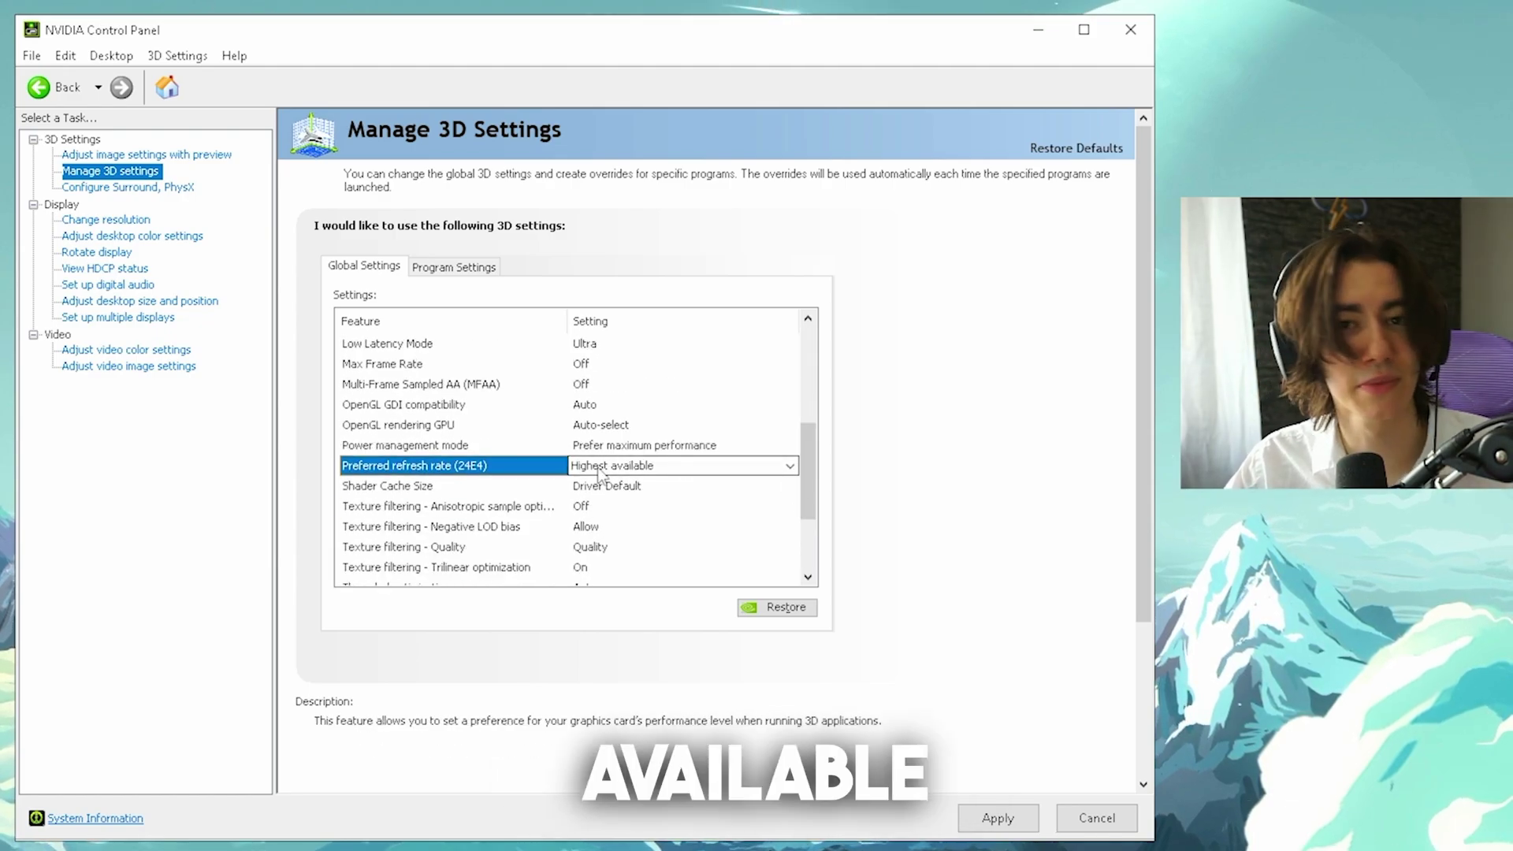
Choose 10 GB for Shader Cache Size in the Global Settings list.
{"action": "left_click", "coordinate": [517, 492]}
{"action": "left_click", "coordinate": [618, 488]}
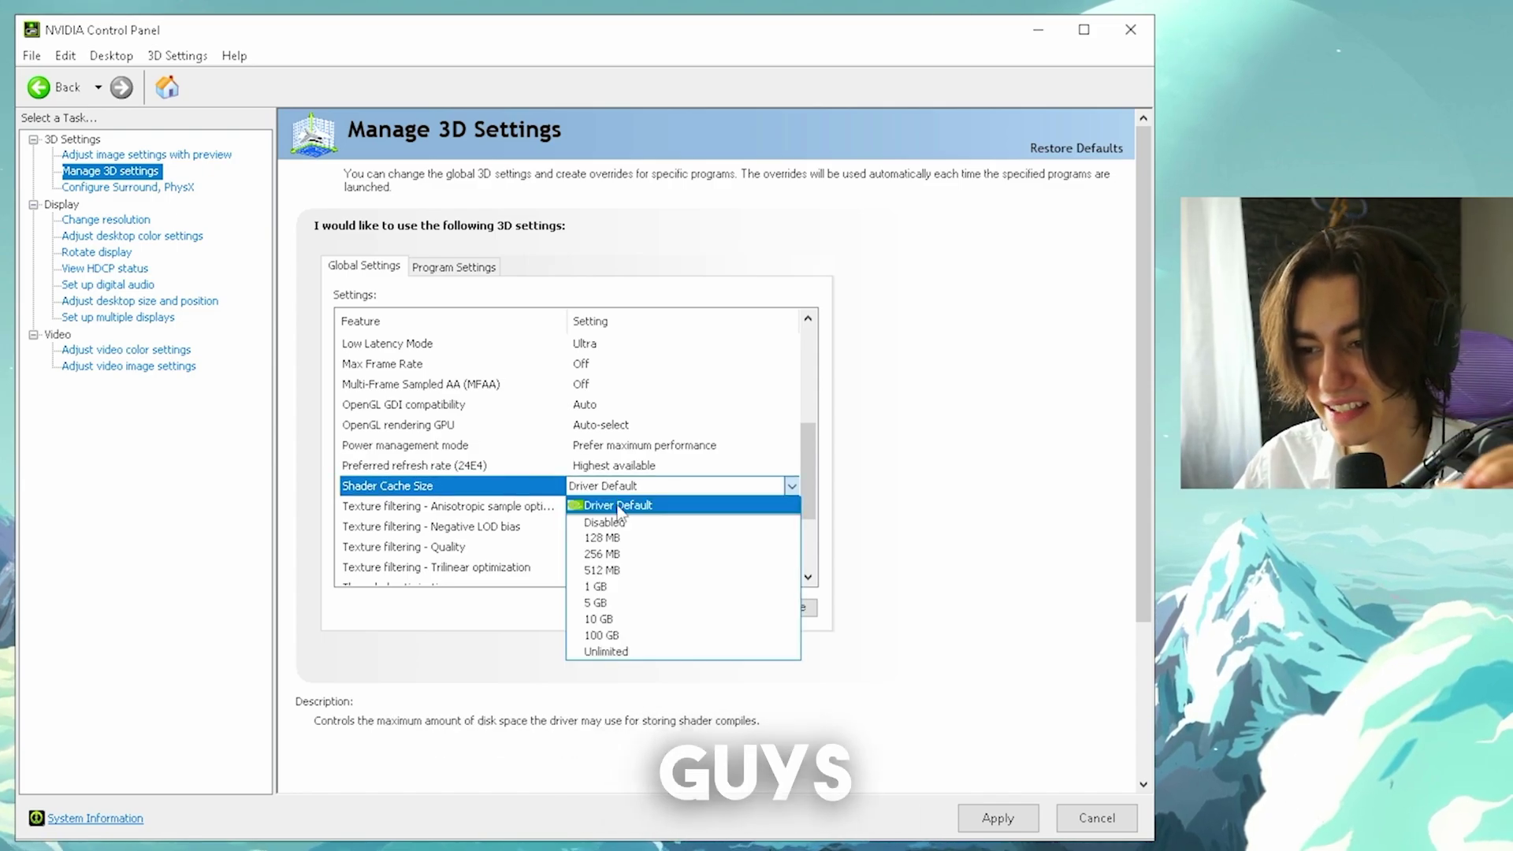
{"action": "left_click", "coordinate": [617, 629]}
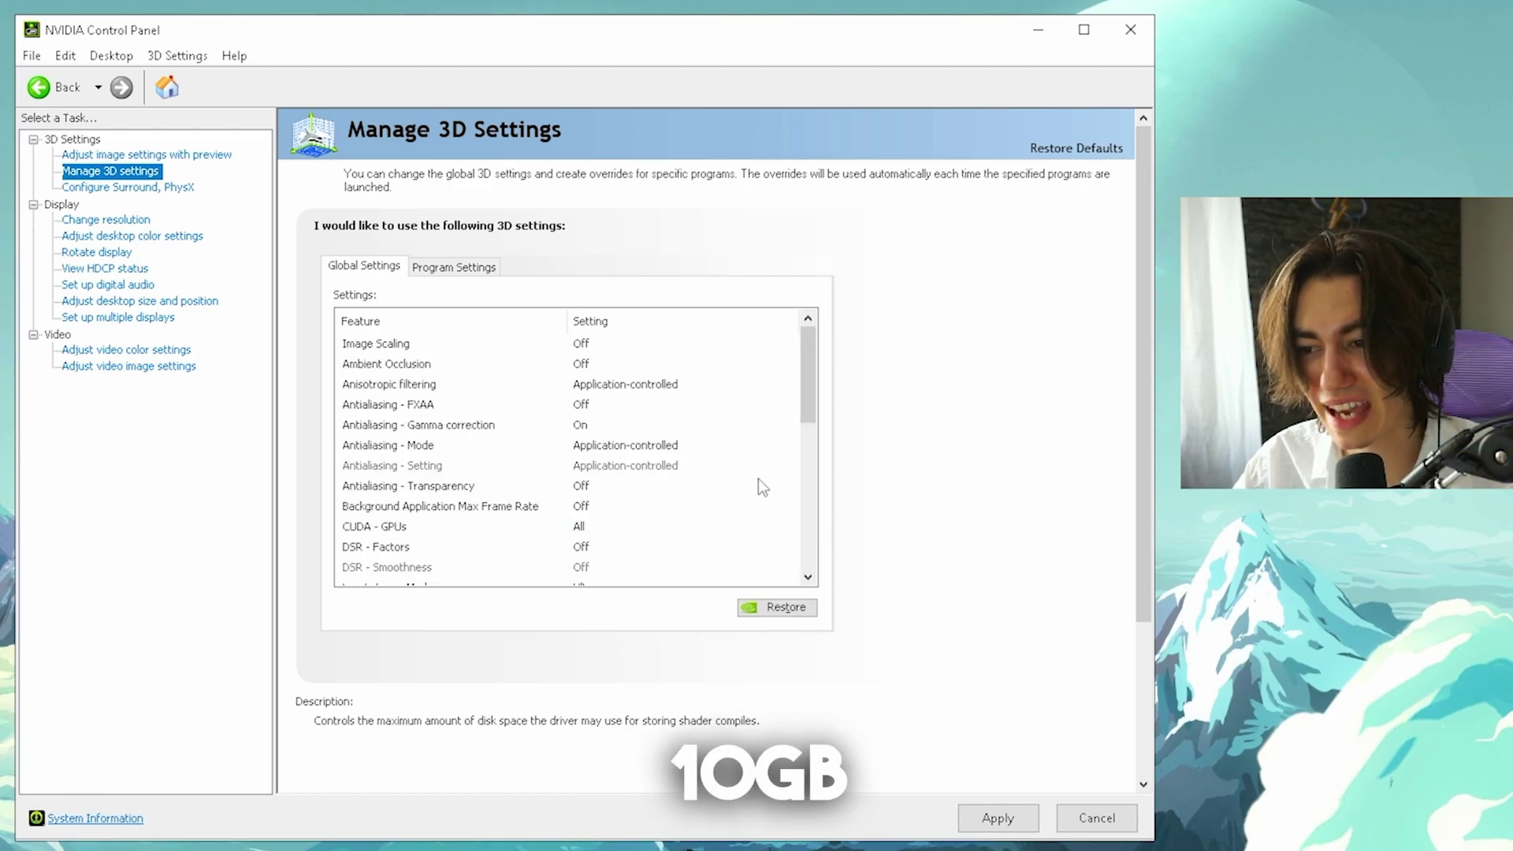
{"action": "scroll", "coordinate": [780, 441], "scroll_direction": "down", "scroll_amount": 8}
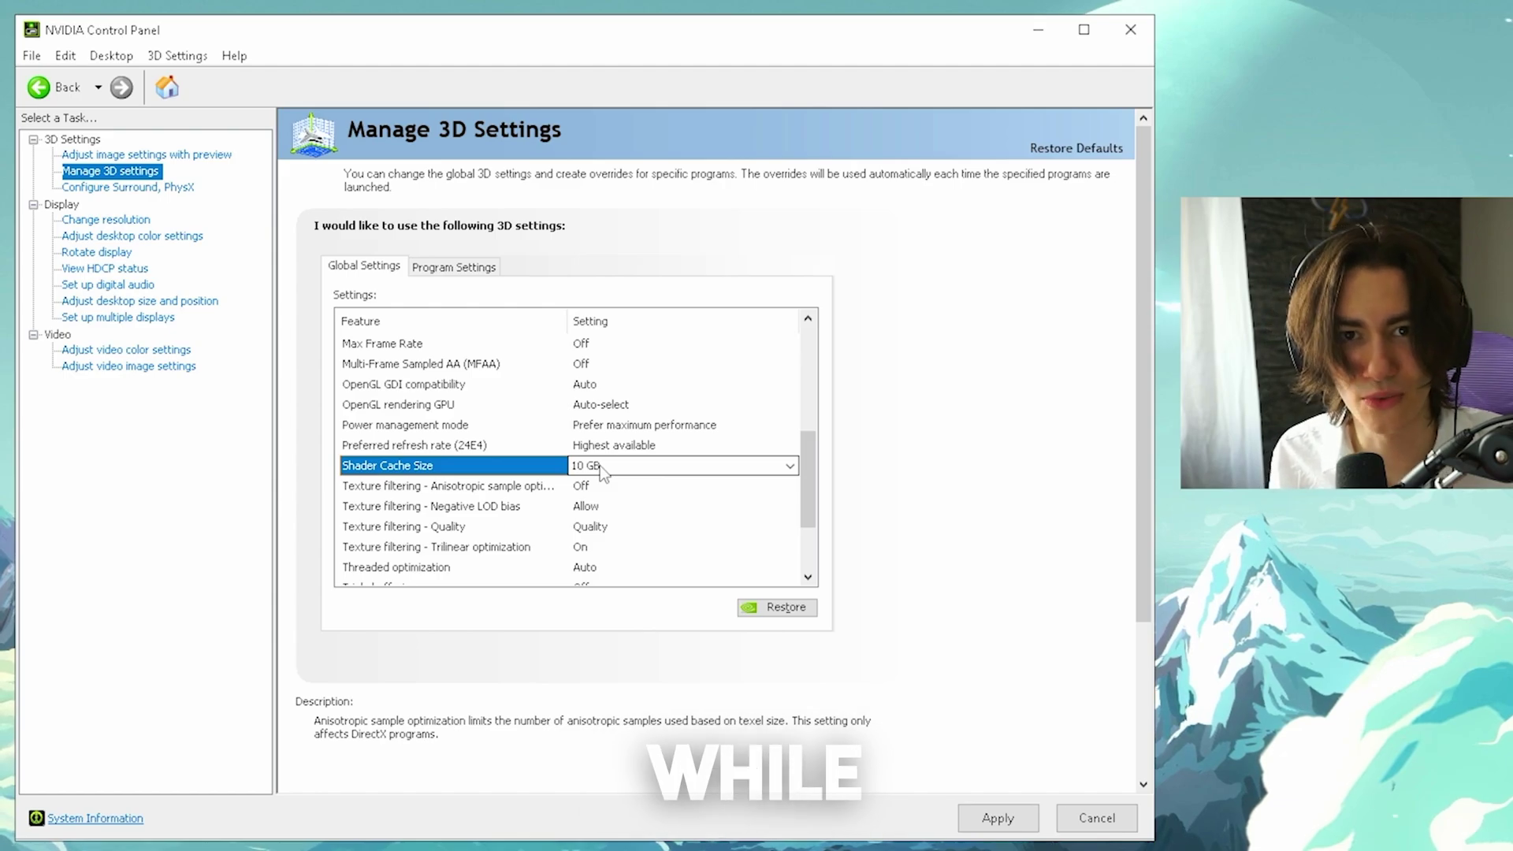
Set Anisotropic sample optimization to On and Texture filtering - Quality to High performance.
{"action": "scroll", "coordinate": [601, 470], "scroll_direction": "down", "scroll_amount": 1}
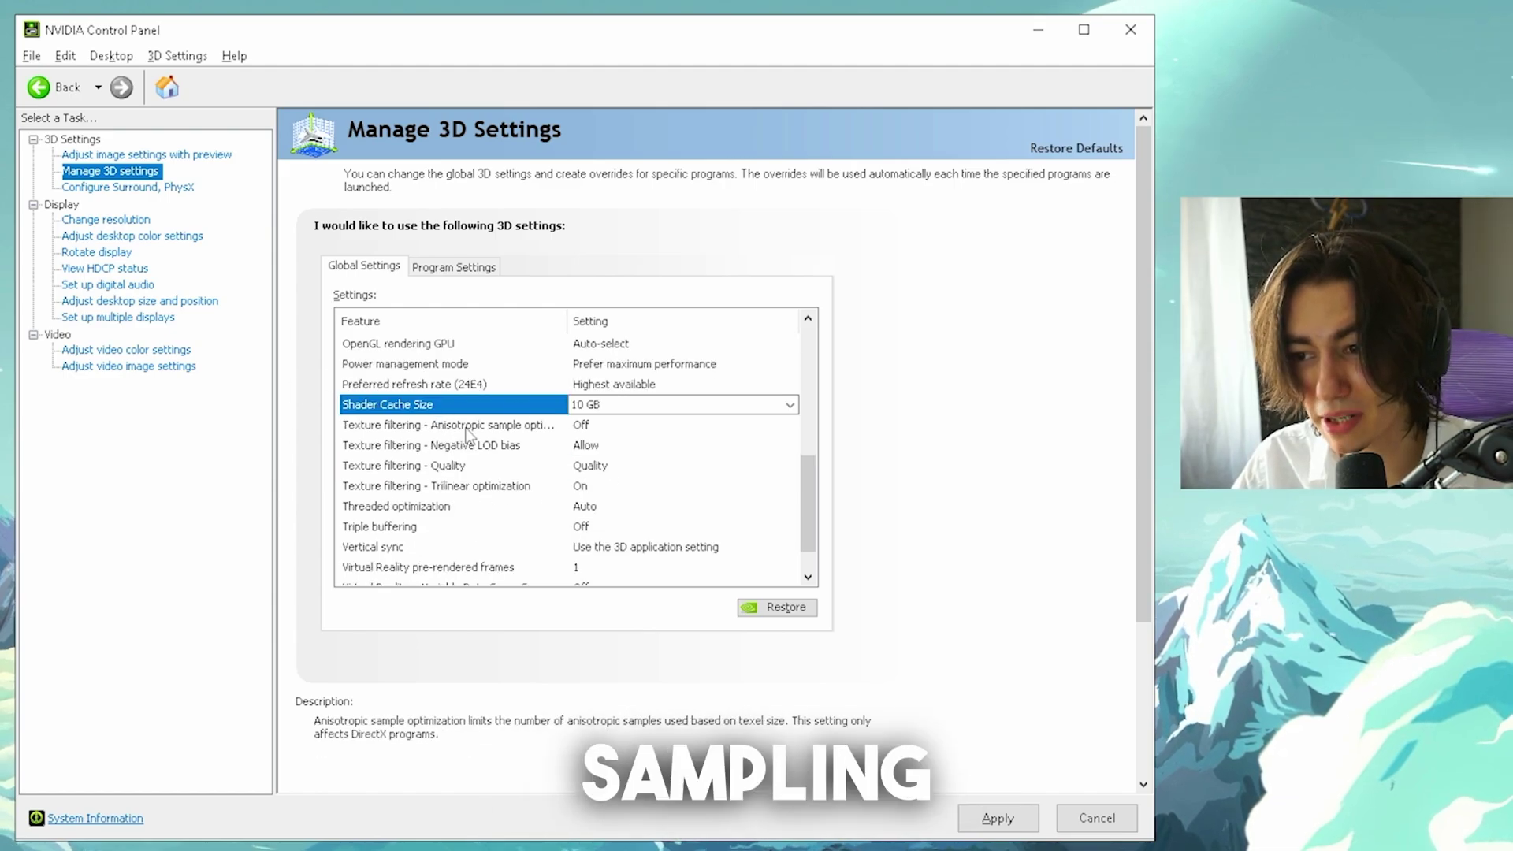
{"action": "left_click", "coordinate": [597, 426]}
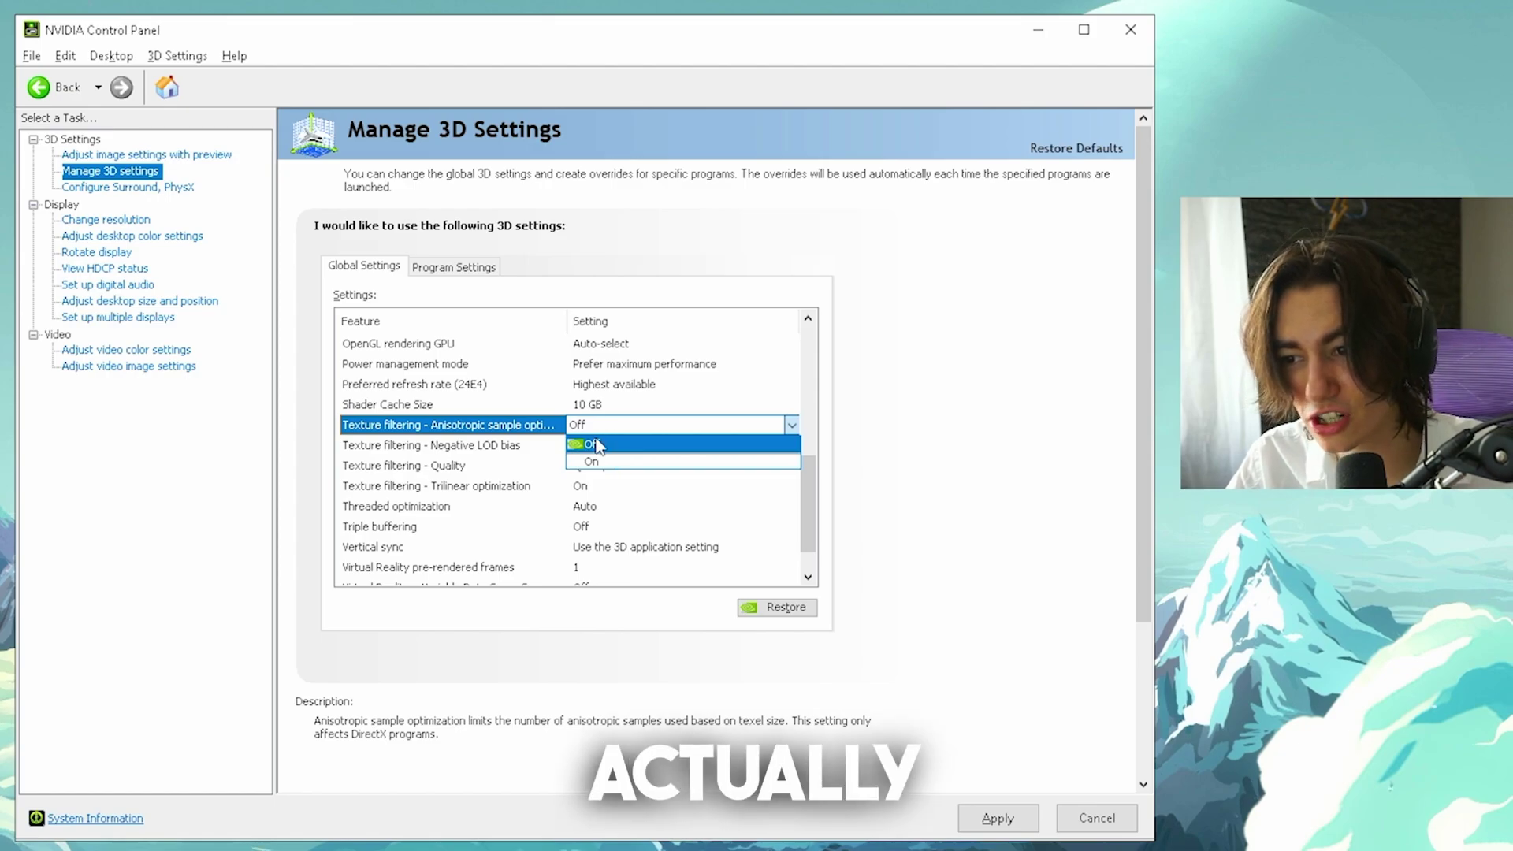
{"action": "left_click", "coordinate": [598, 446]}
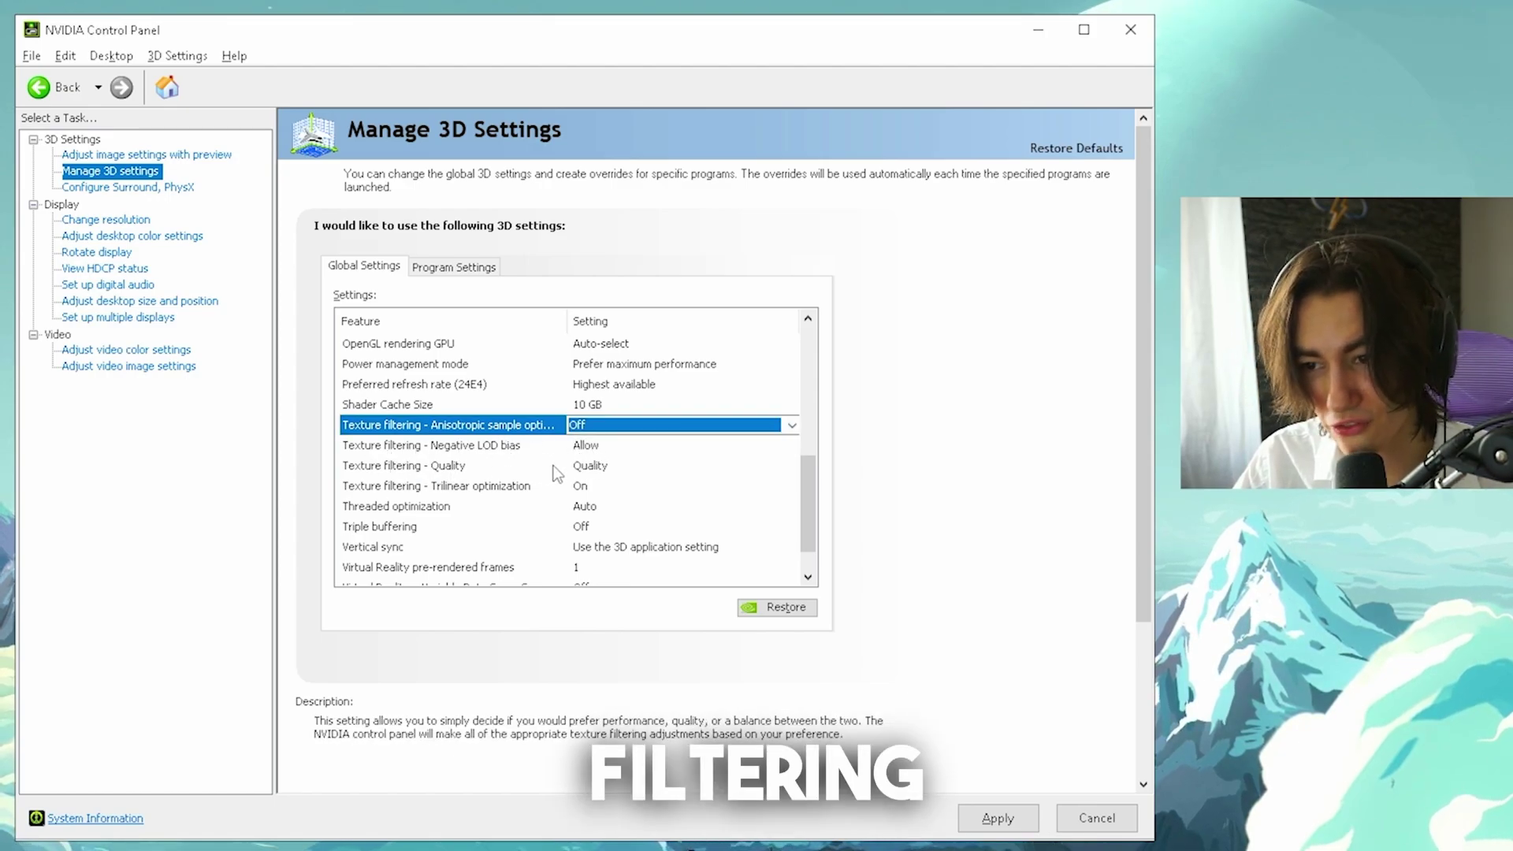
{"action": "left_click", "coordinate": [599, 465]}
{"action": "left_click", "coordinate": [623, 513]}
{"action": "left_click_drag", "start_coordinate": [808, 371], "coordinate": [813, 493]}
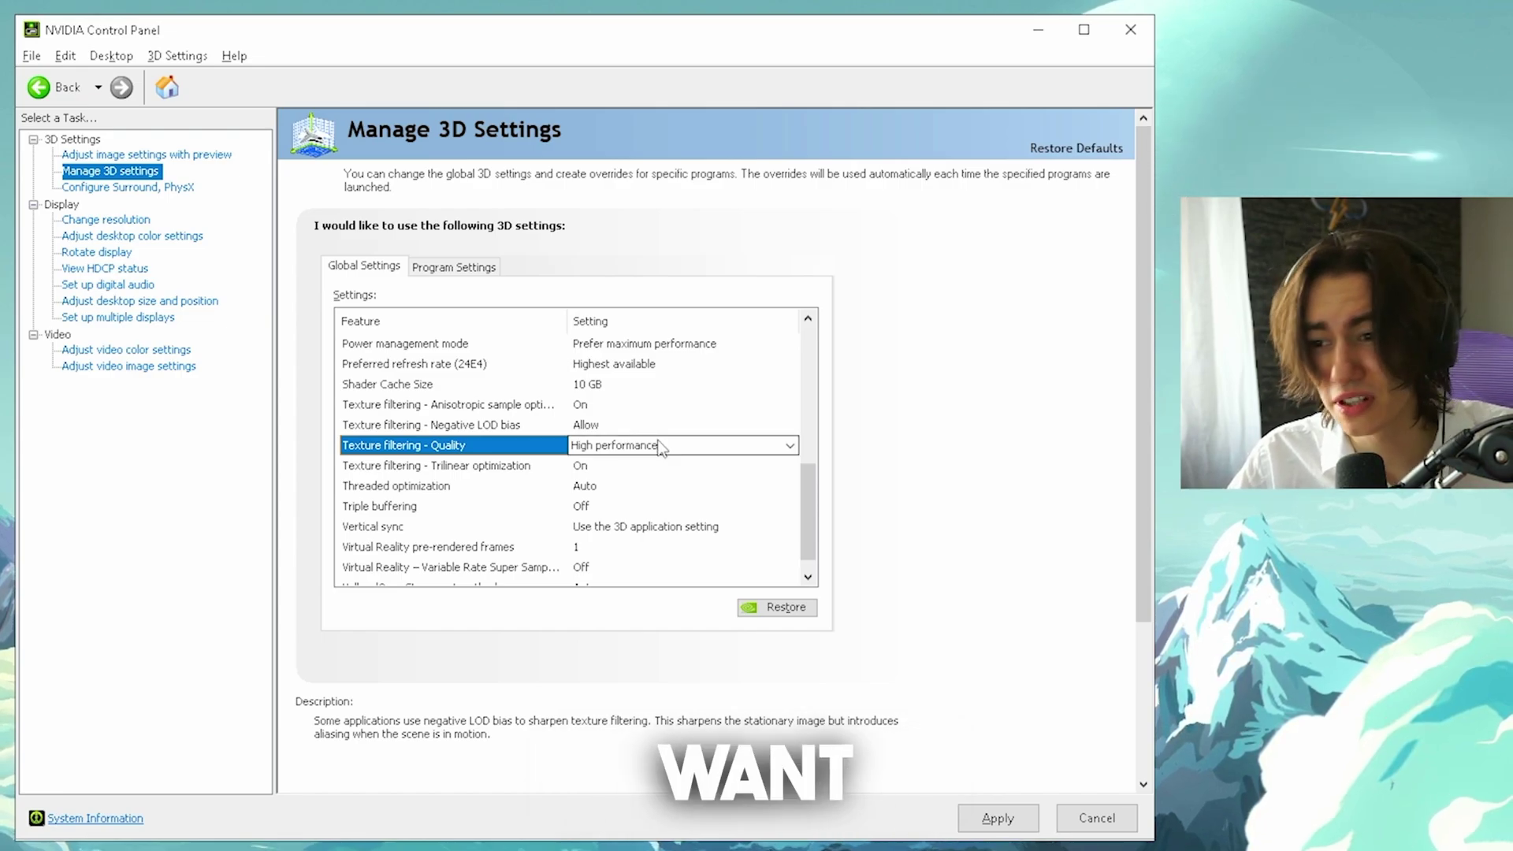
Review trilinear, threaded optimization and triple buffering, then set Vertical sync to Off.
{"action": "left_click", "coordinate": [484, 465]}
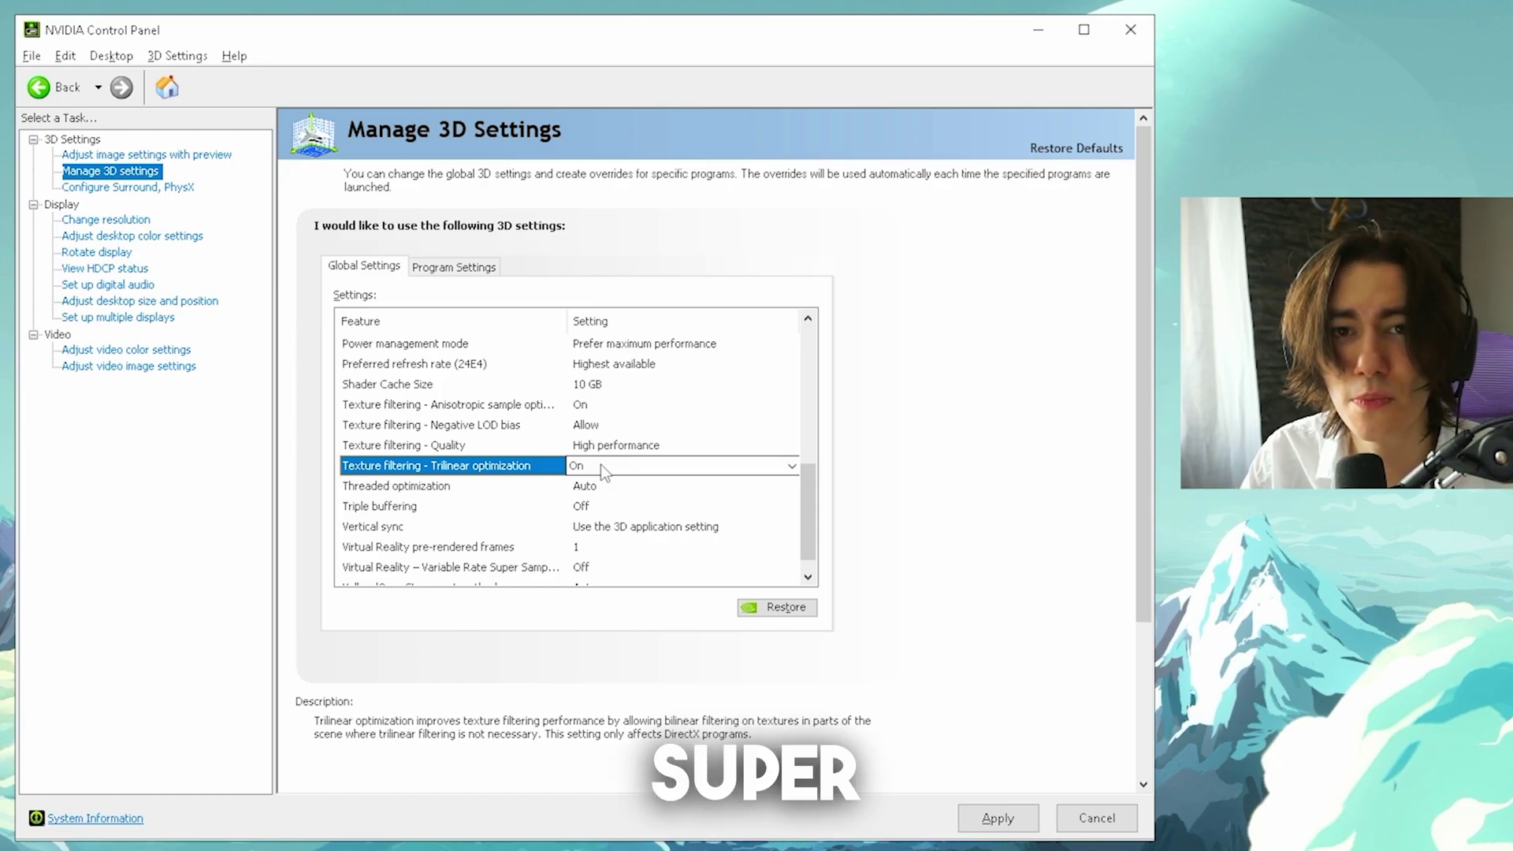
{"action": "left_click", "coordinate": [591, 486]}
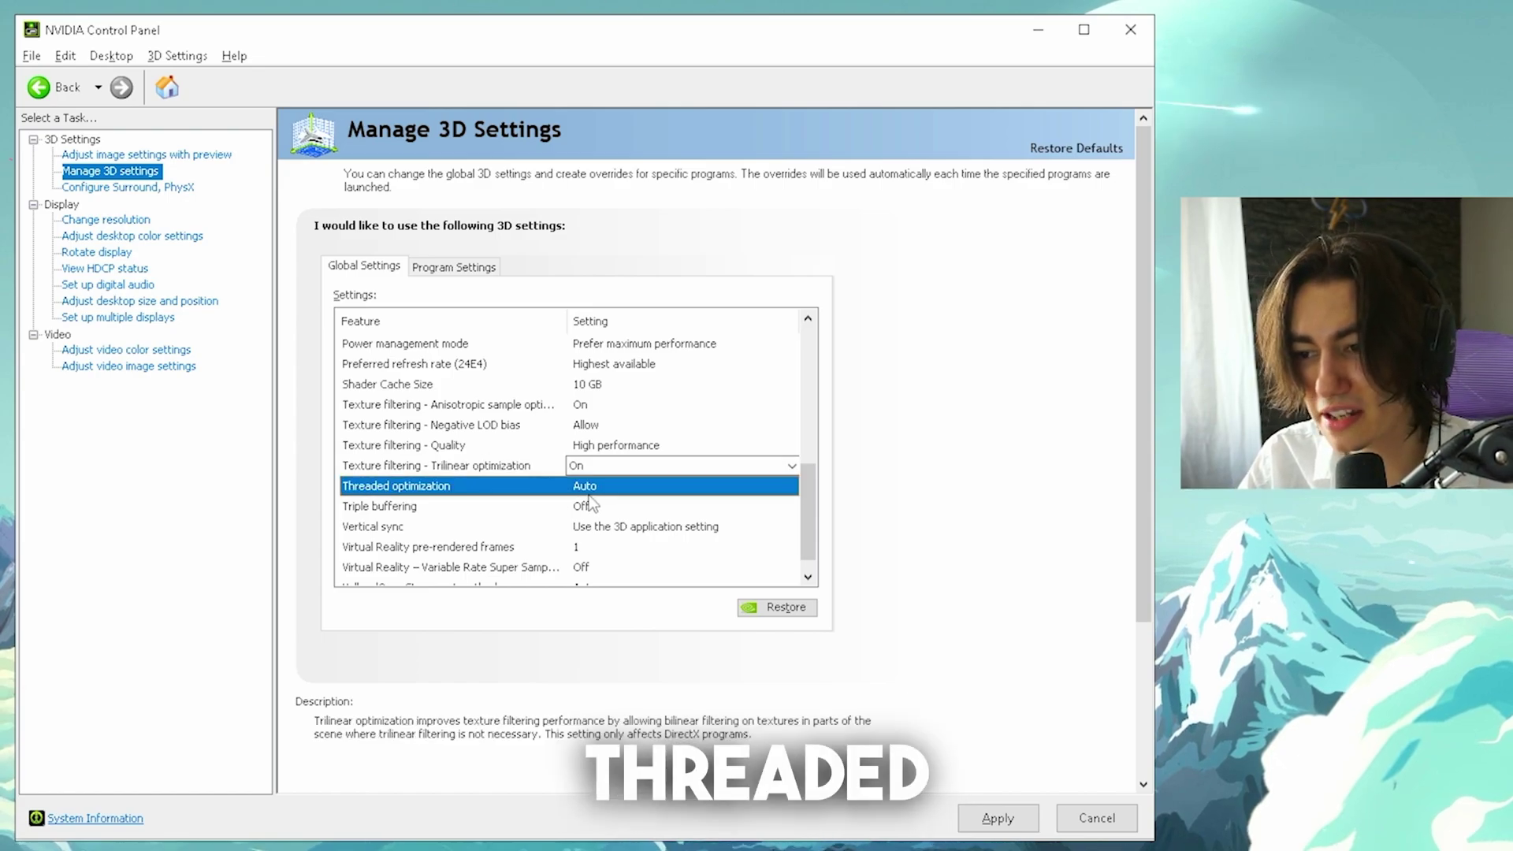
{"action": "left_click", "coordinate": [552, 506]}
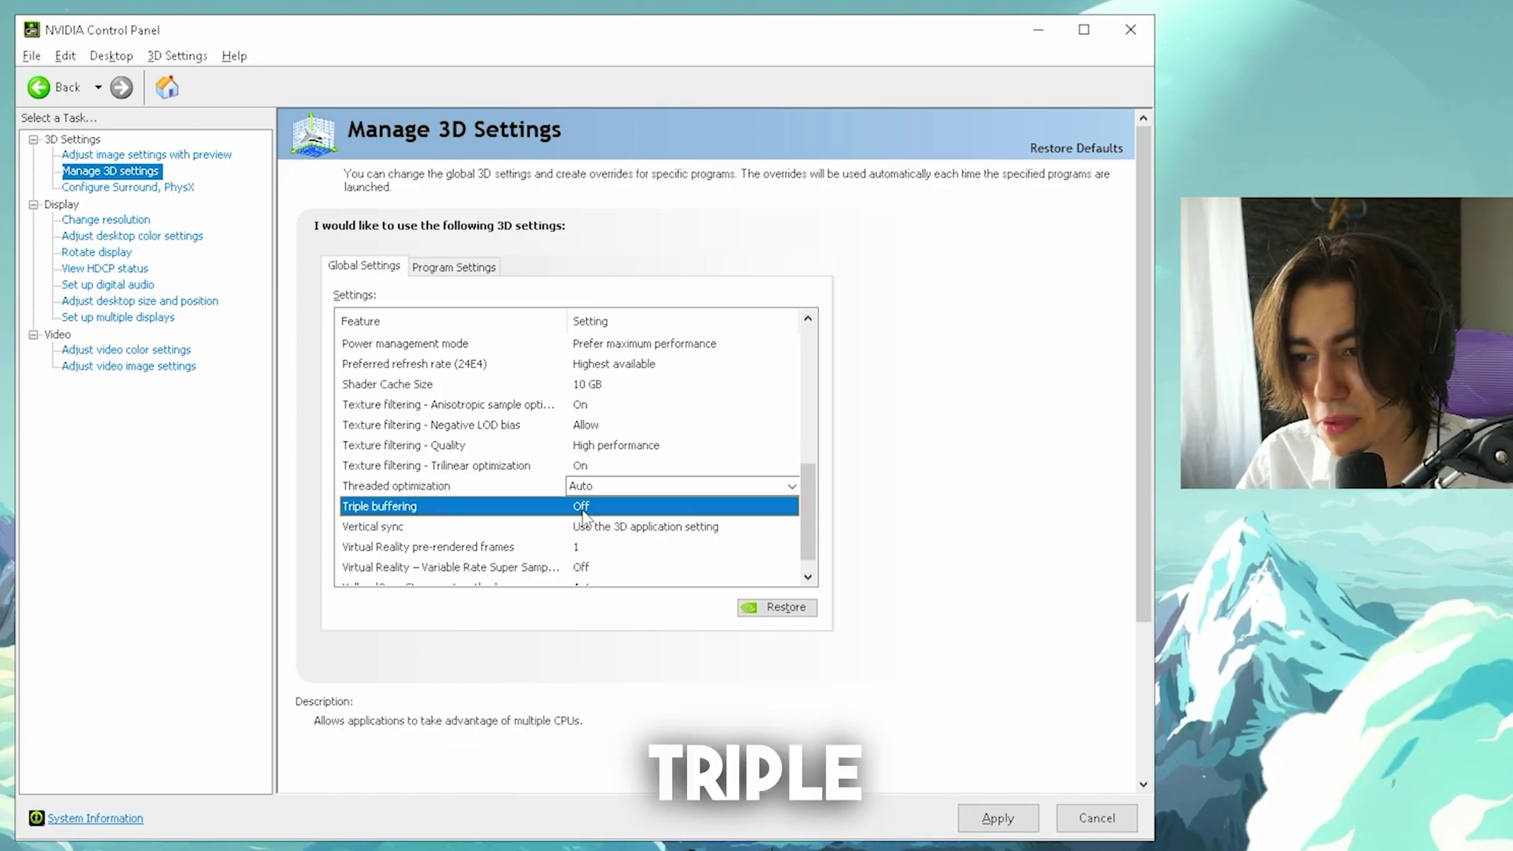
{"action": "left_click", "coordinate": [478, 526]}
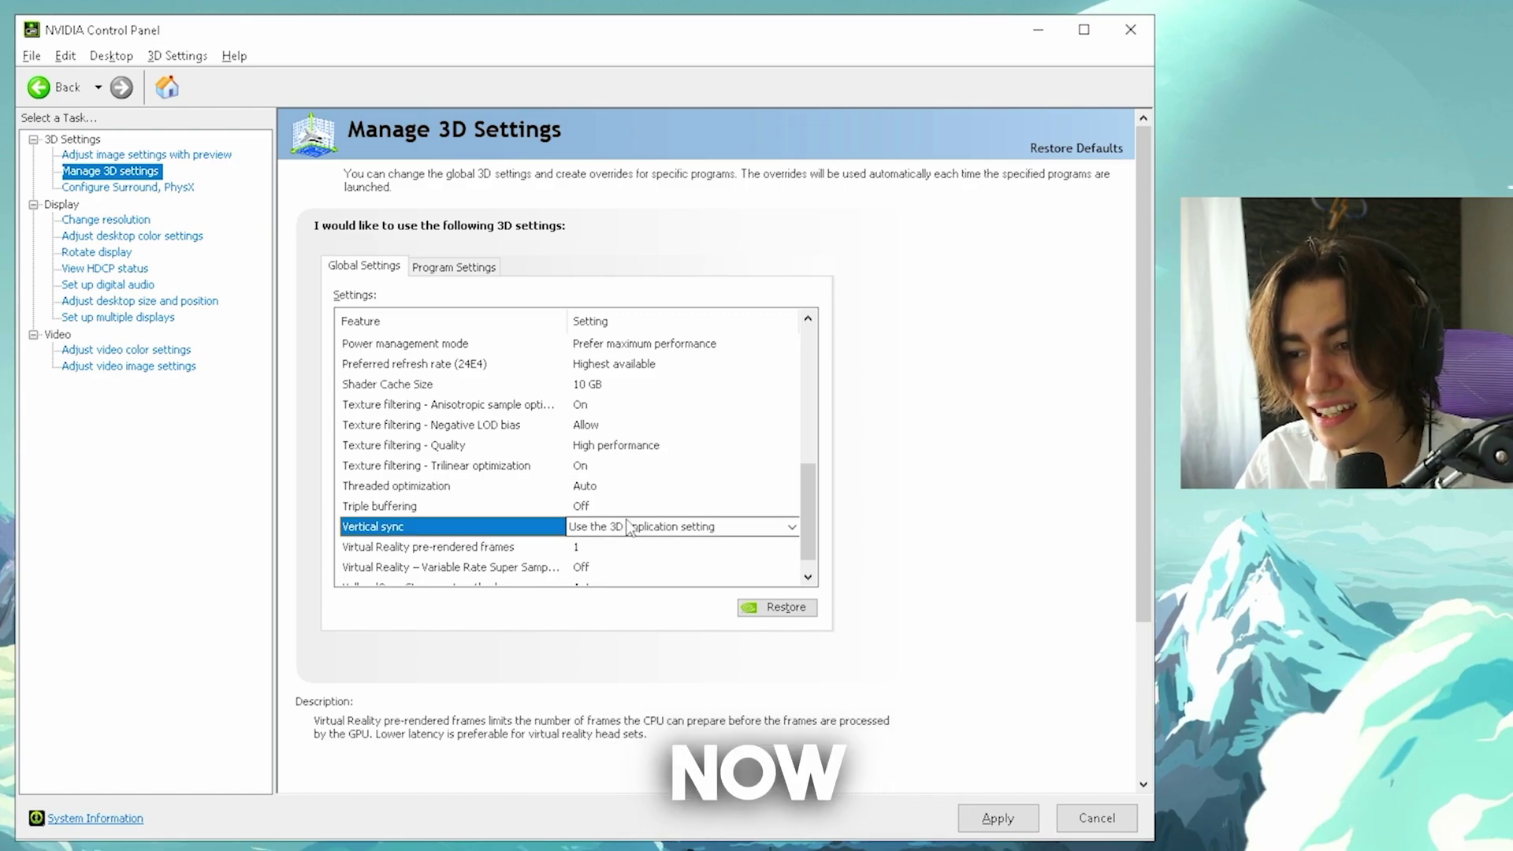
{"action": "left_click", "coordinate": [631, 526]}
{"action": "left_click", "coordinate": [614, 563]}
{"action": "scroll", "coordinate": [774, 570], "scroll_direction": "up", "scroll_amount": 10}
{"action": "scroll", "coordinate": [788, 544], "scroll_direction": "down", "scroll_amount": 10}
{"action": "left_click_drag", "start_coordinate": [803, 507], "coordinate": [797, 519]}
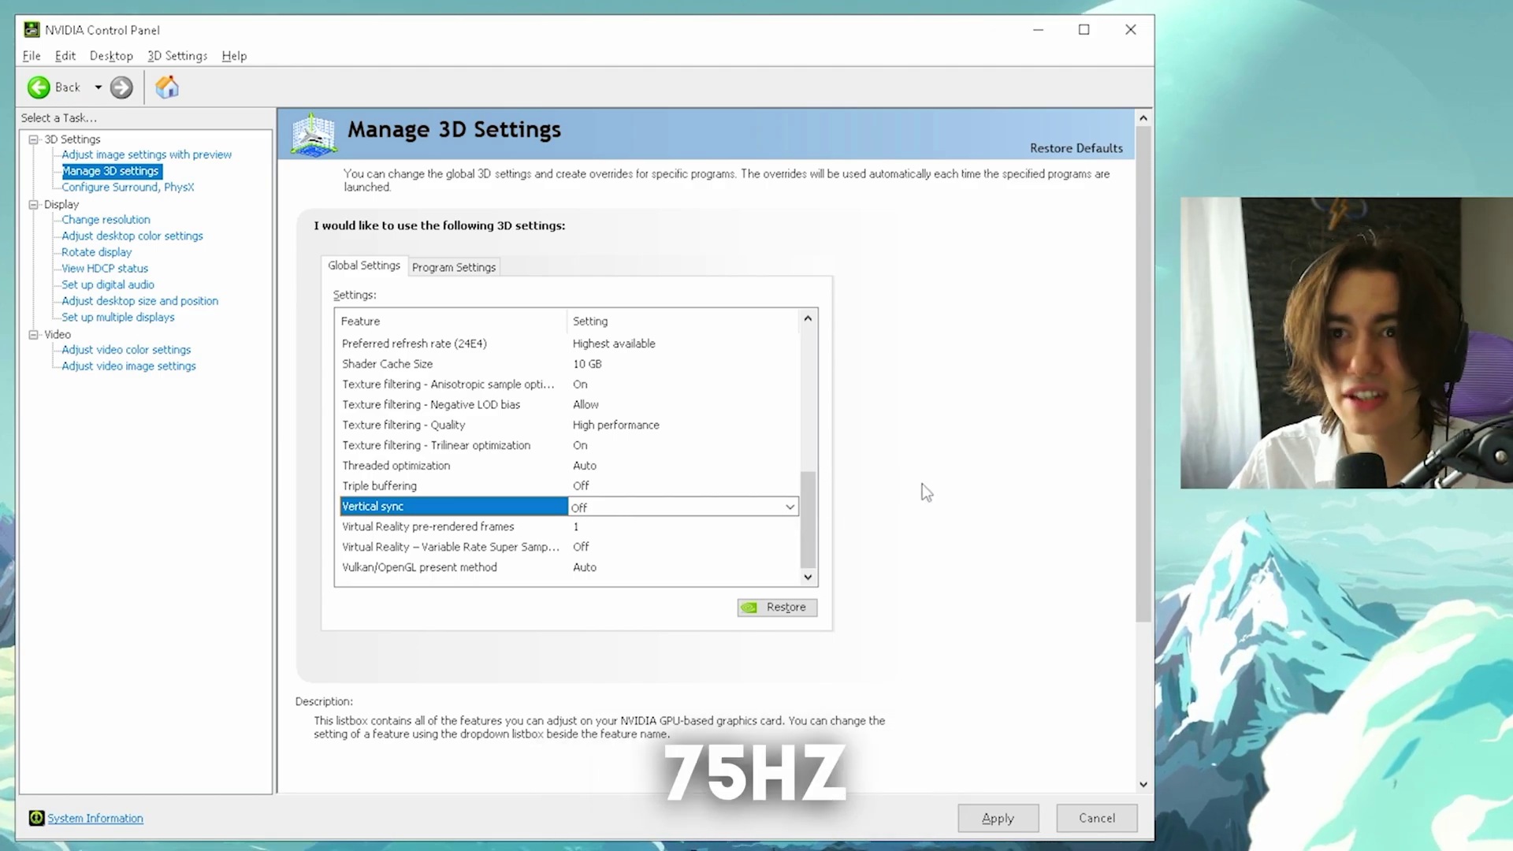
{"action": "mouse_move", "coordinate": [397, 552]}
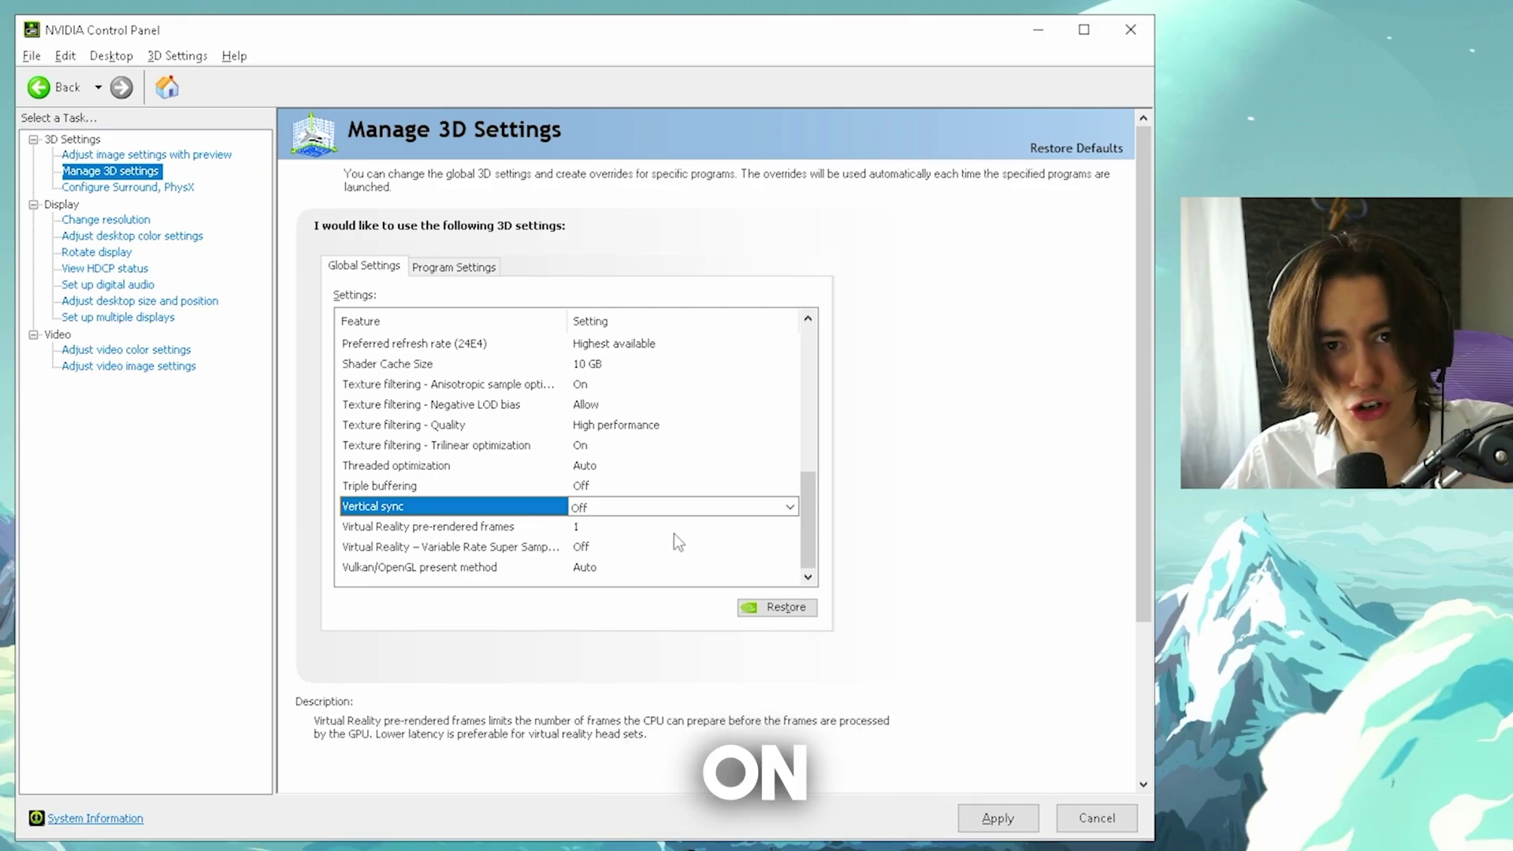
Apply the global 3D settings and select 1920 × 1080 (native) on Change Resolution.
{"action": "left_click", "coordinate": [998, 819]}
{"action": "left_click", "coordinate": [109, 222]}
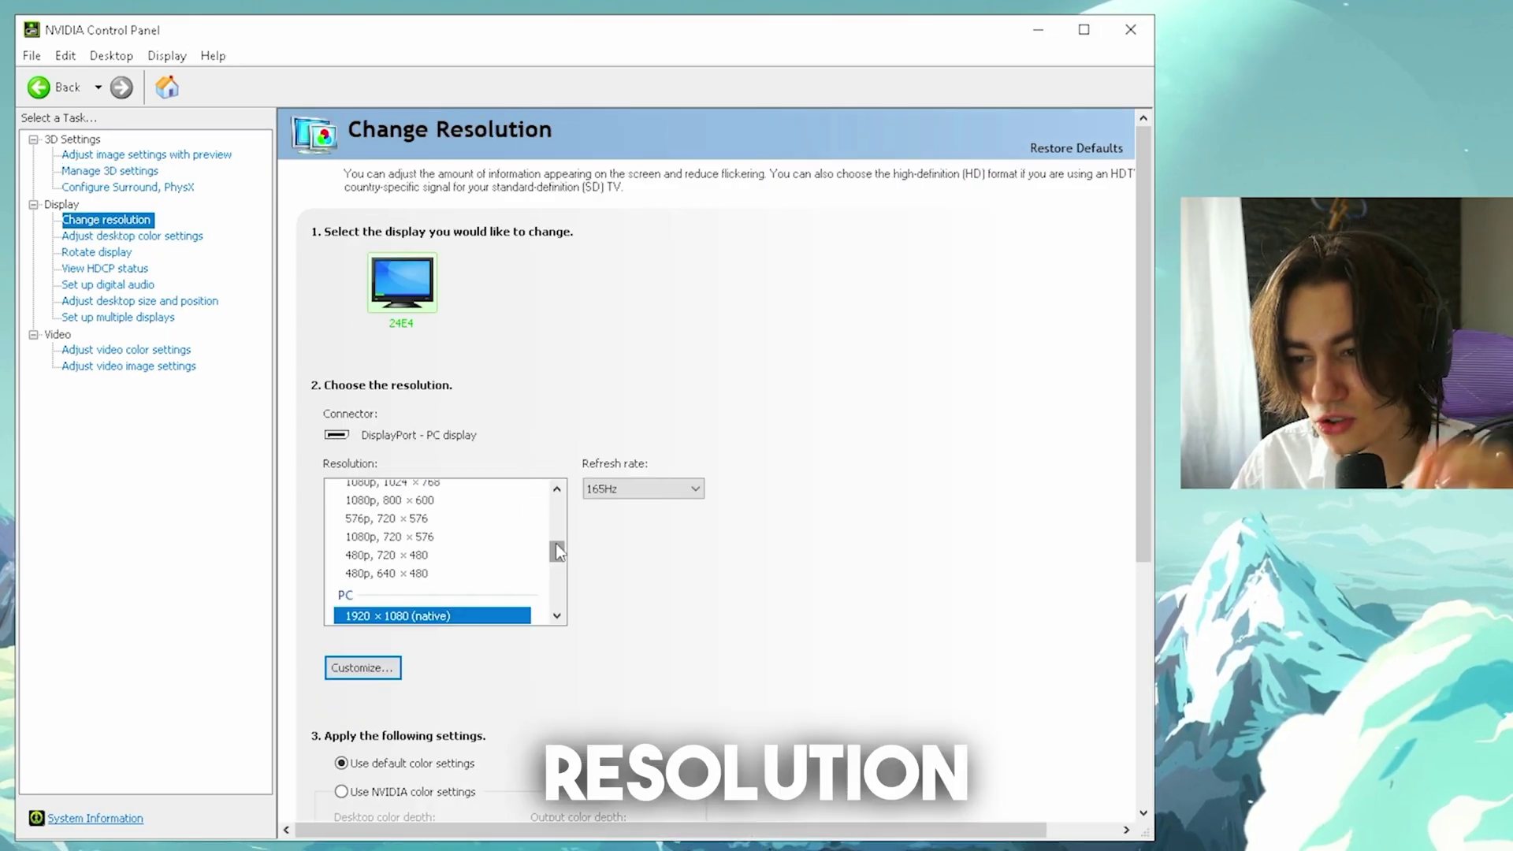
{"action": "left_click_drag", "start_coordinate": [555, 542], "coordinate": [544, 551]}
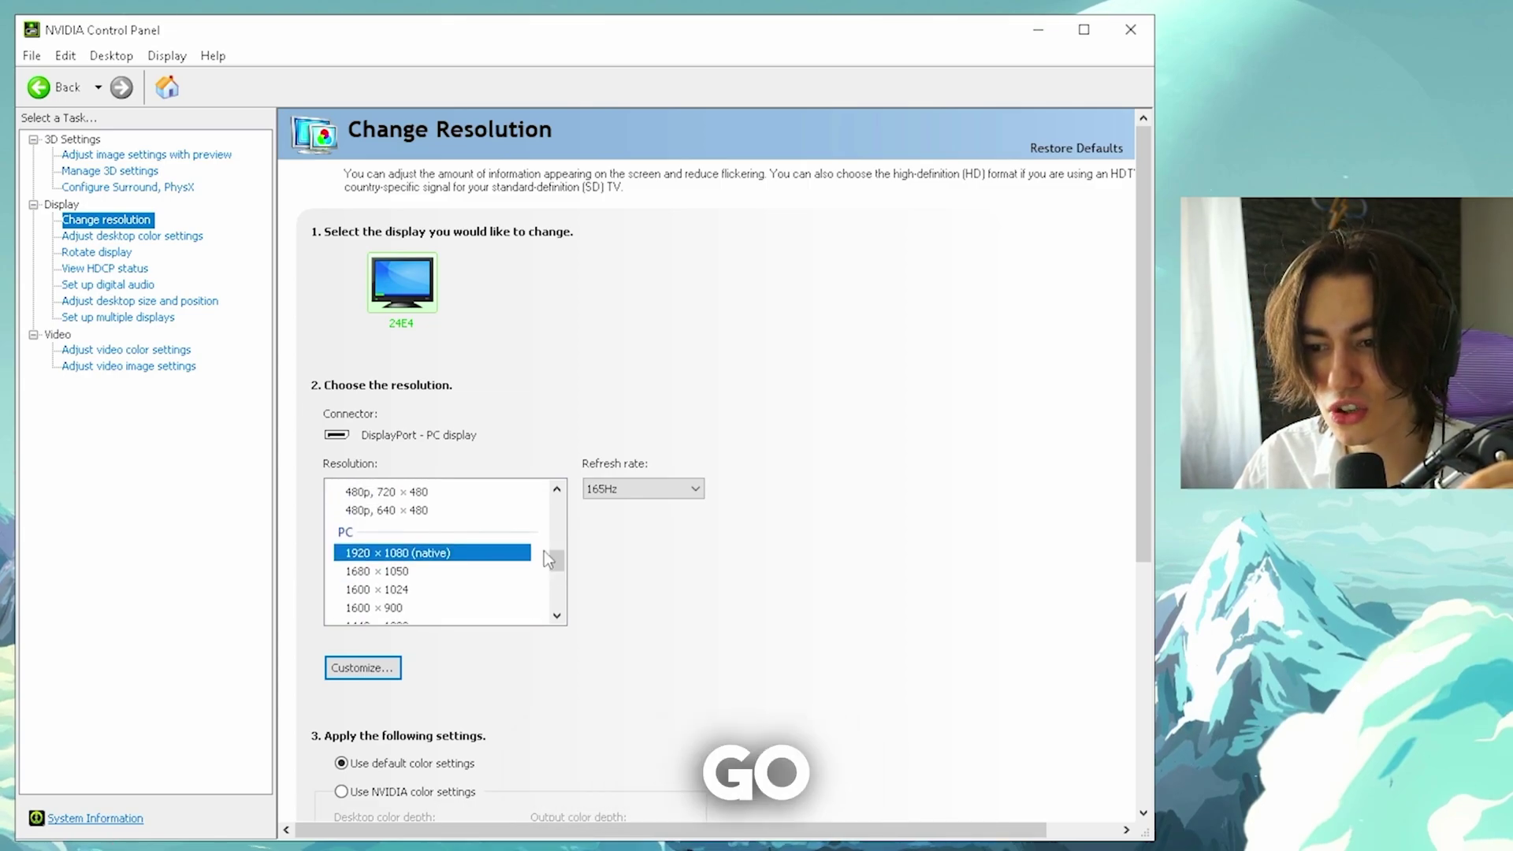
{"action": "left_click", "coordinate": [403, 555]}
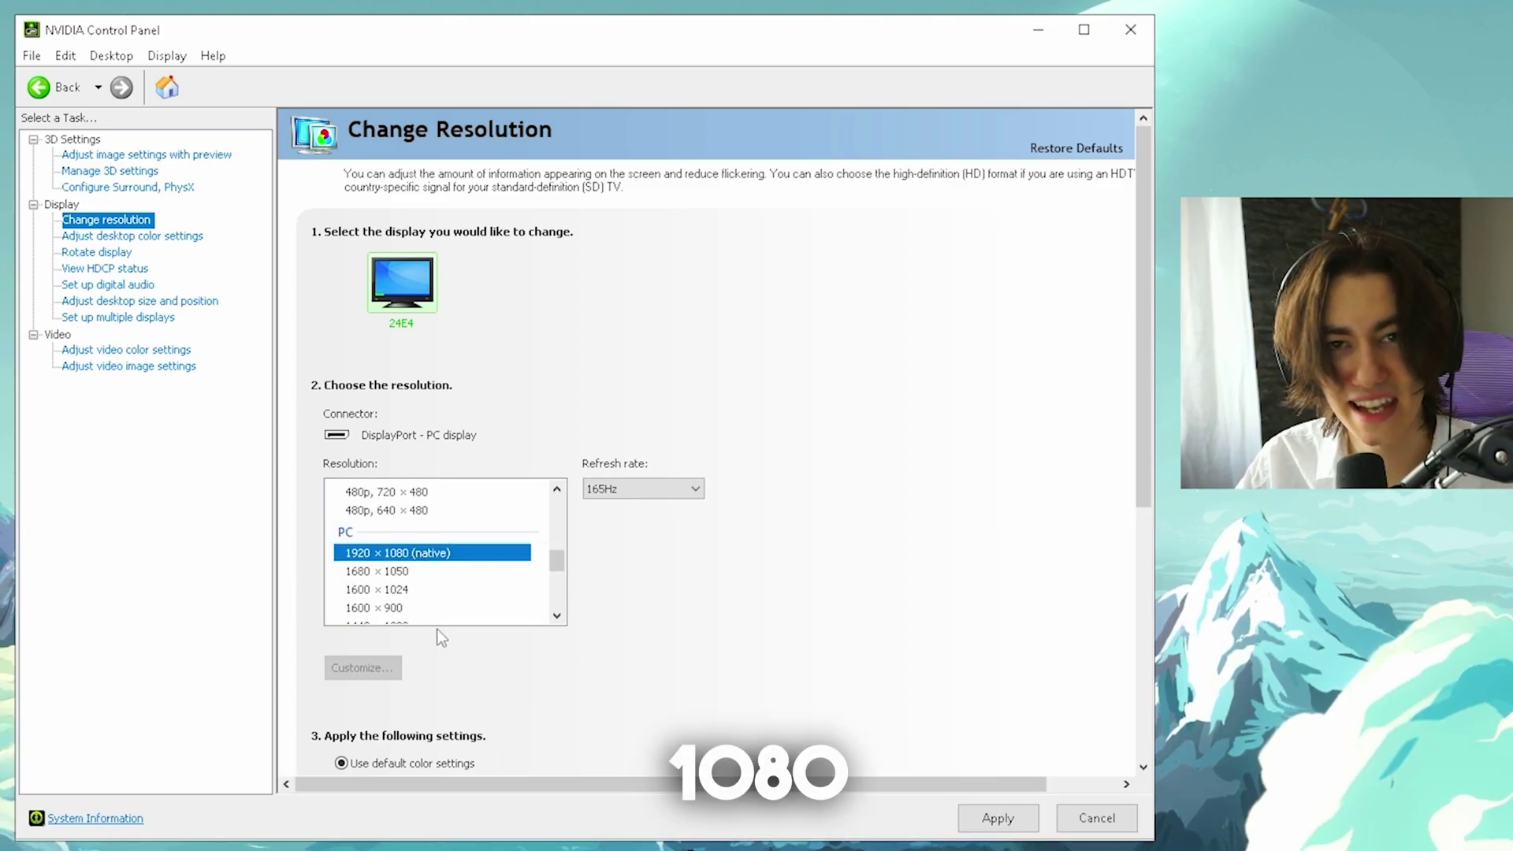
Confirm the refresh rate stays at 165Hz for the 1080p mode.
{"action": "left_click", "coordinate": [609, 489]}
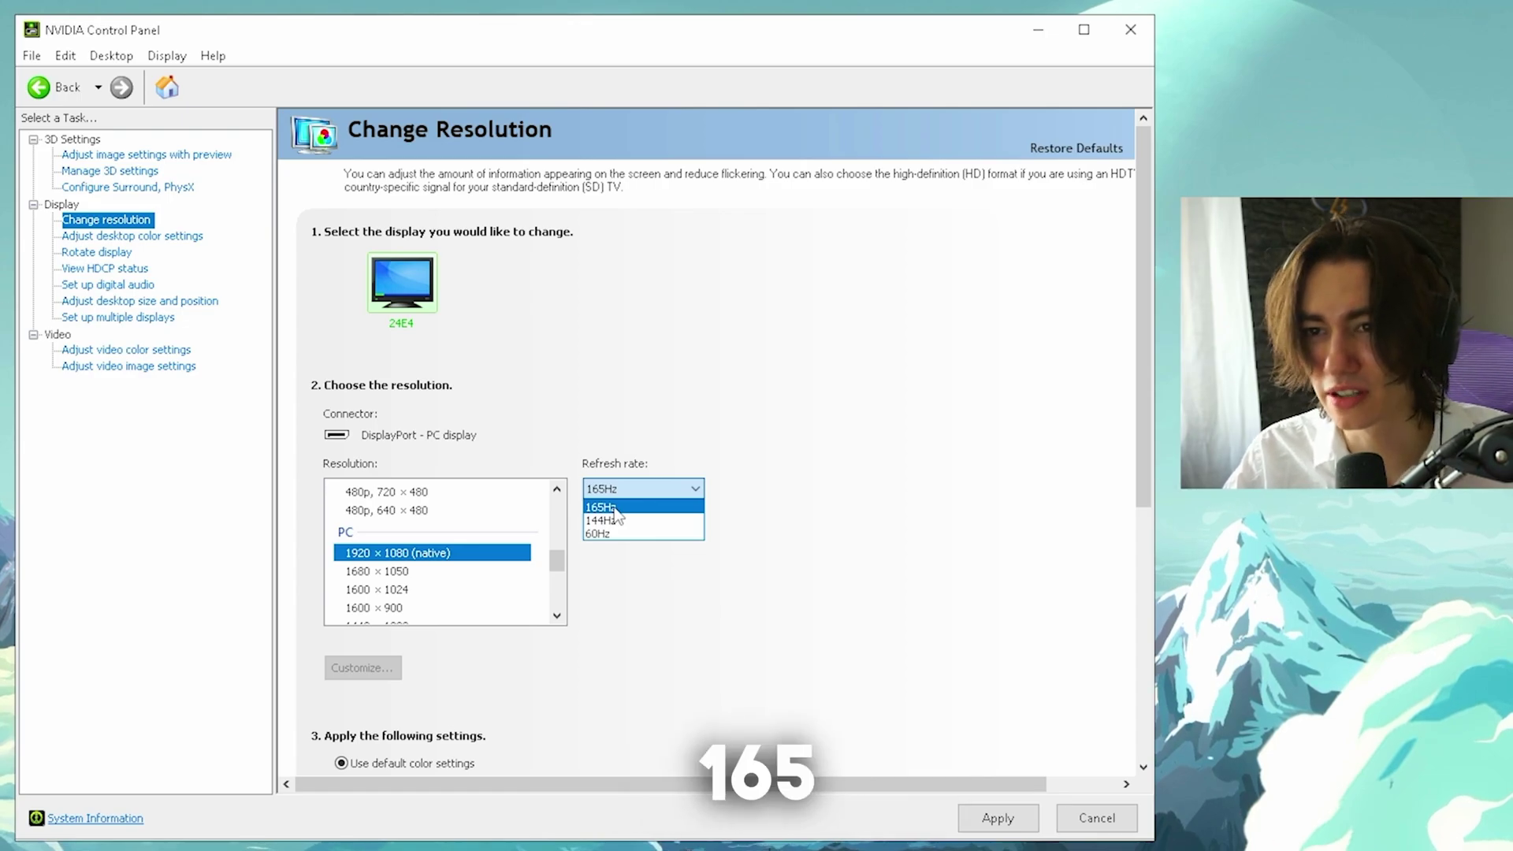
{"action": "left_click", "coordinate": [616, 511]}
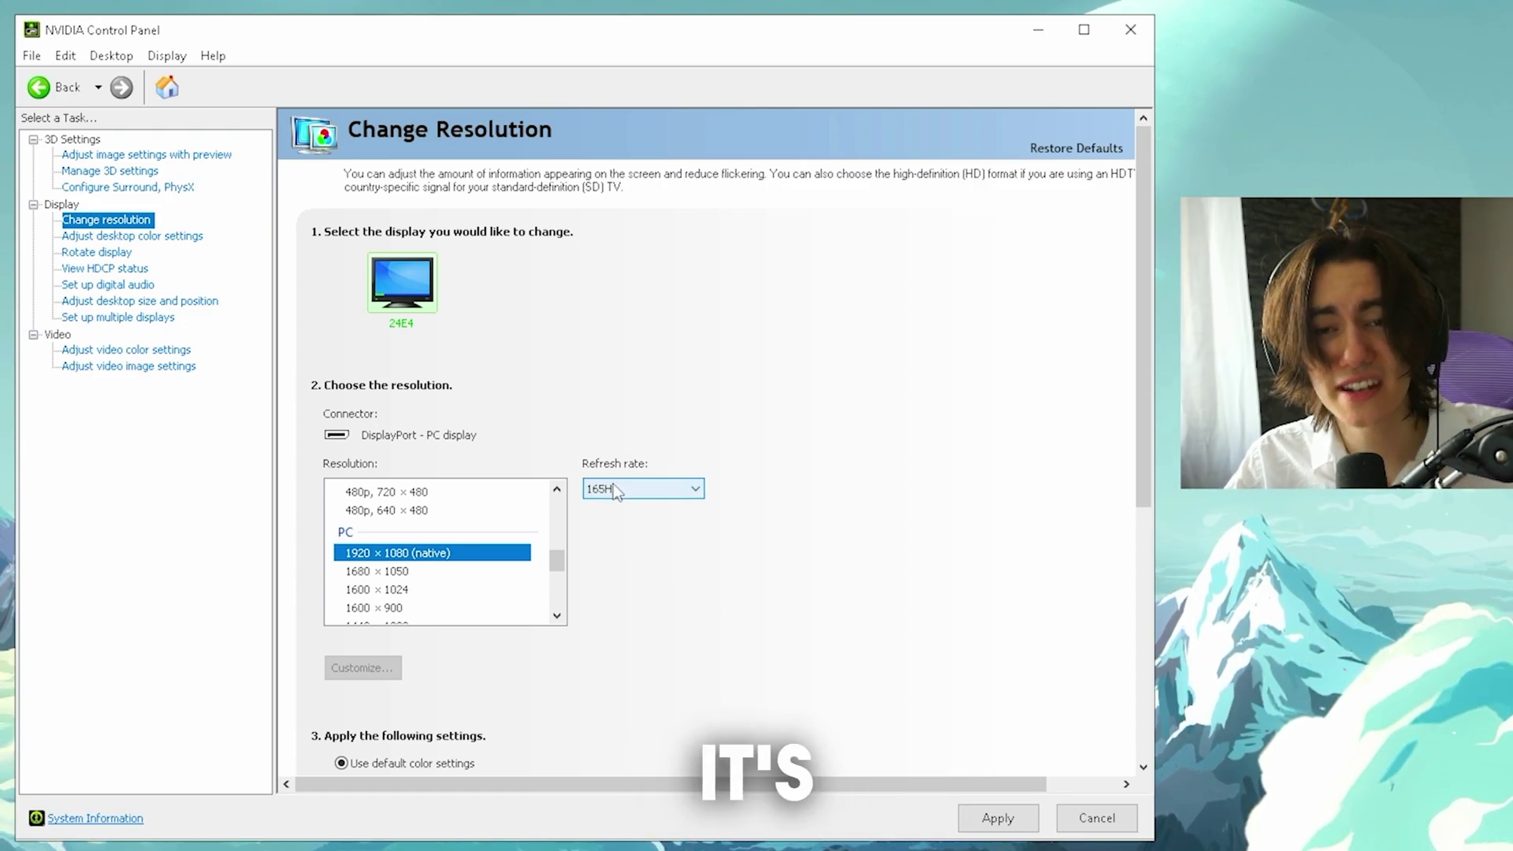
{"action": "scroll", "coordinate": [547, 531], "scroll_direction": "up", "scroll_amount": 5}
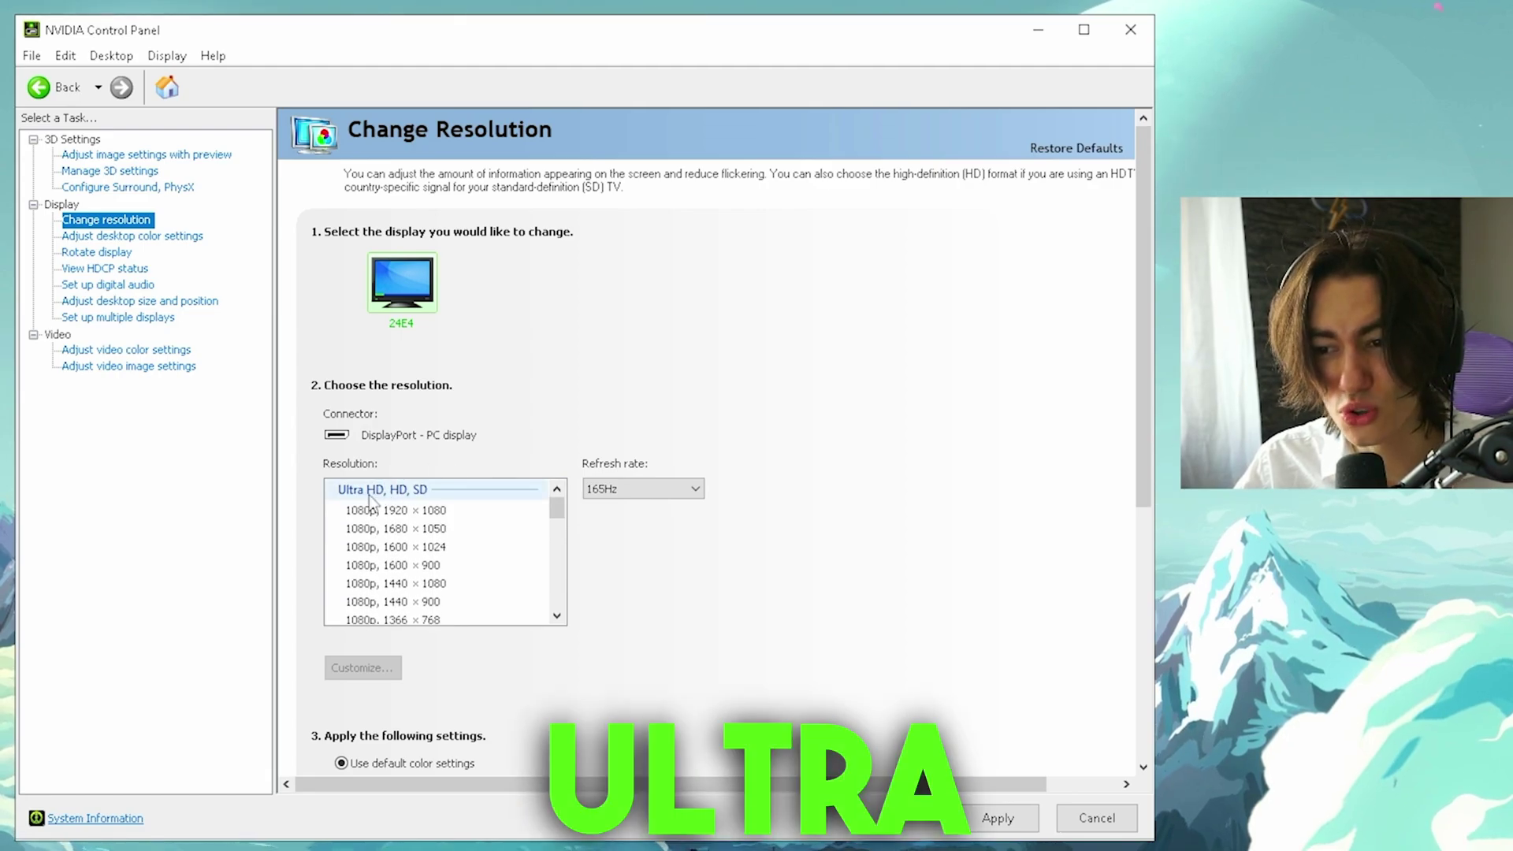
{"action": "left_click", "coordinate": [625, 488]}
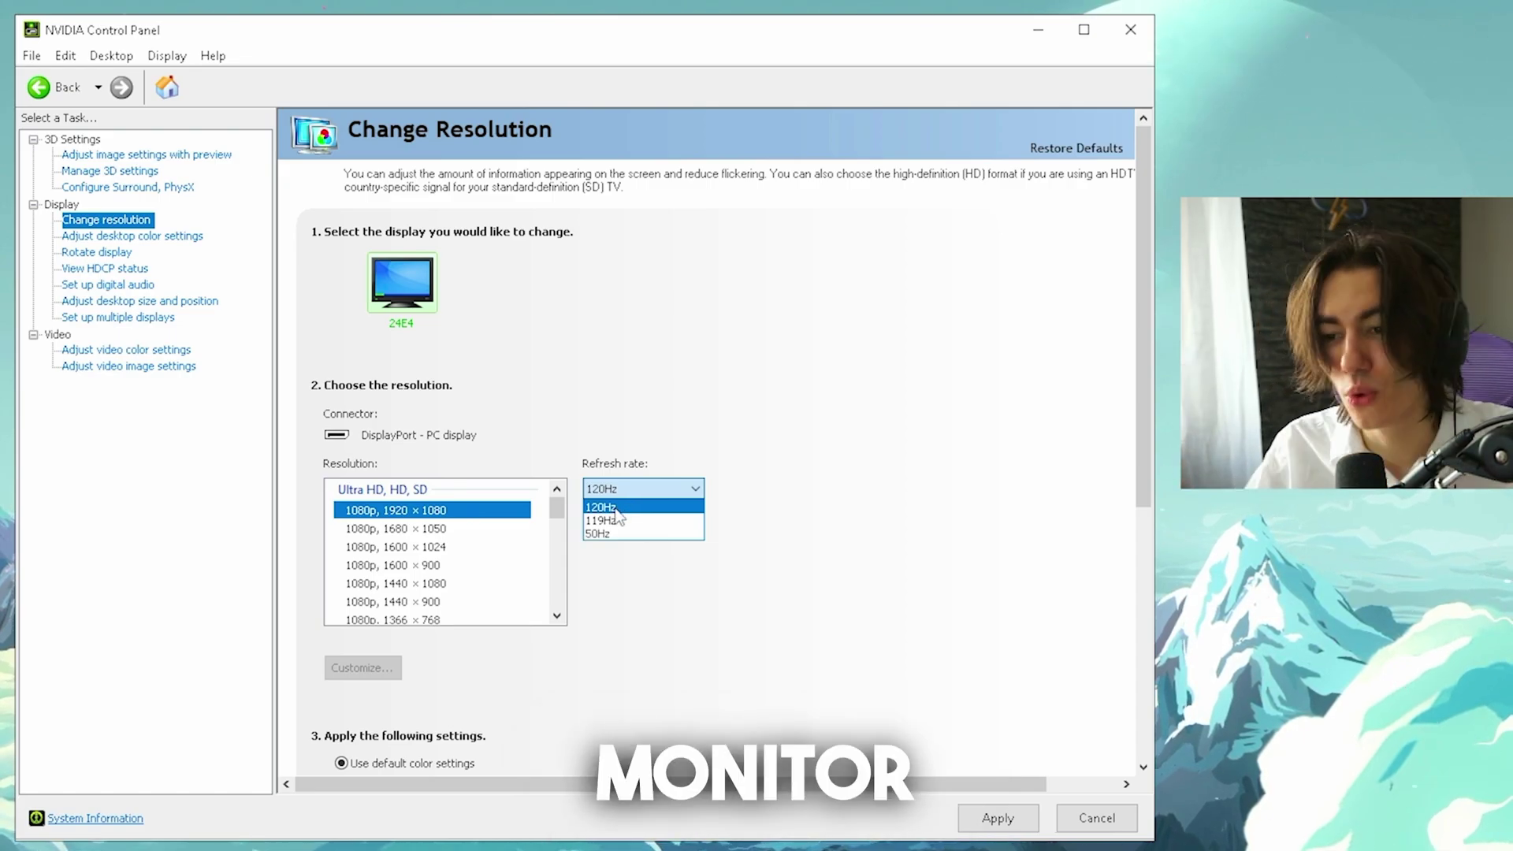
{"action": "left_click", "coordinate": [563, 522]}
{"action": "left_click_drag", "start_coordinate": [555, 522], "coordinate": [541, 562]}
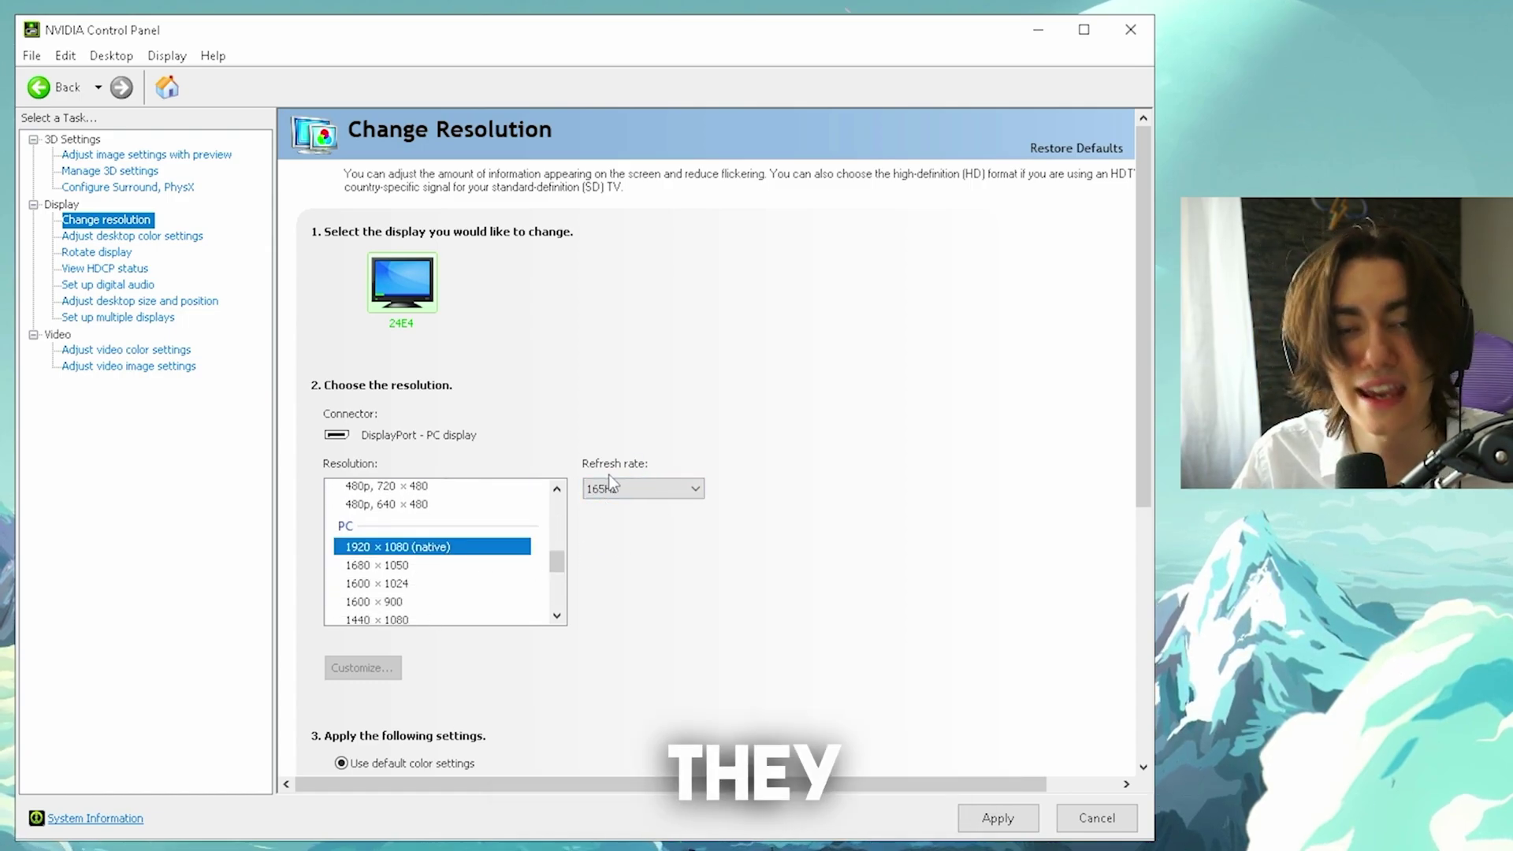
{"action": "scroll", "coordinate": [442, 552], "scroll_direction": "up", "scroll_amount": 1}
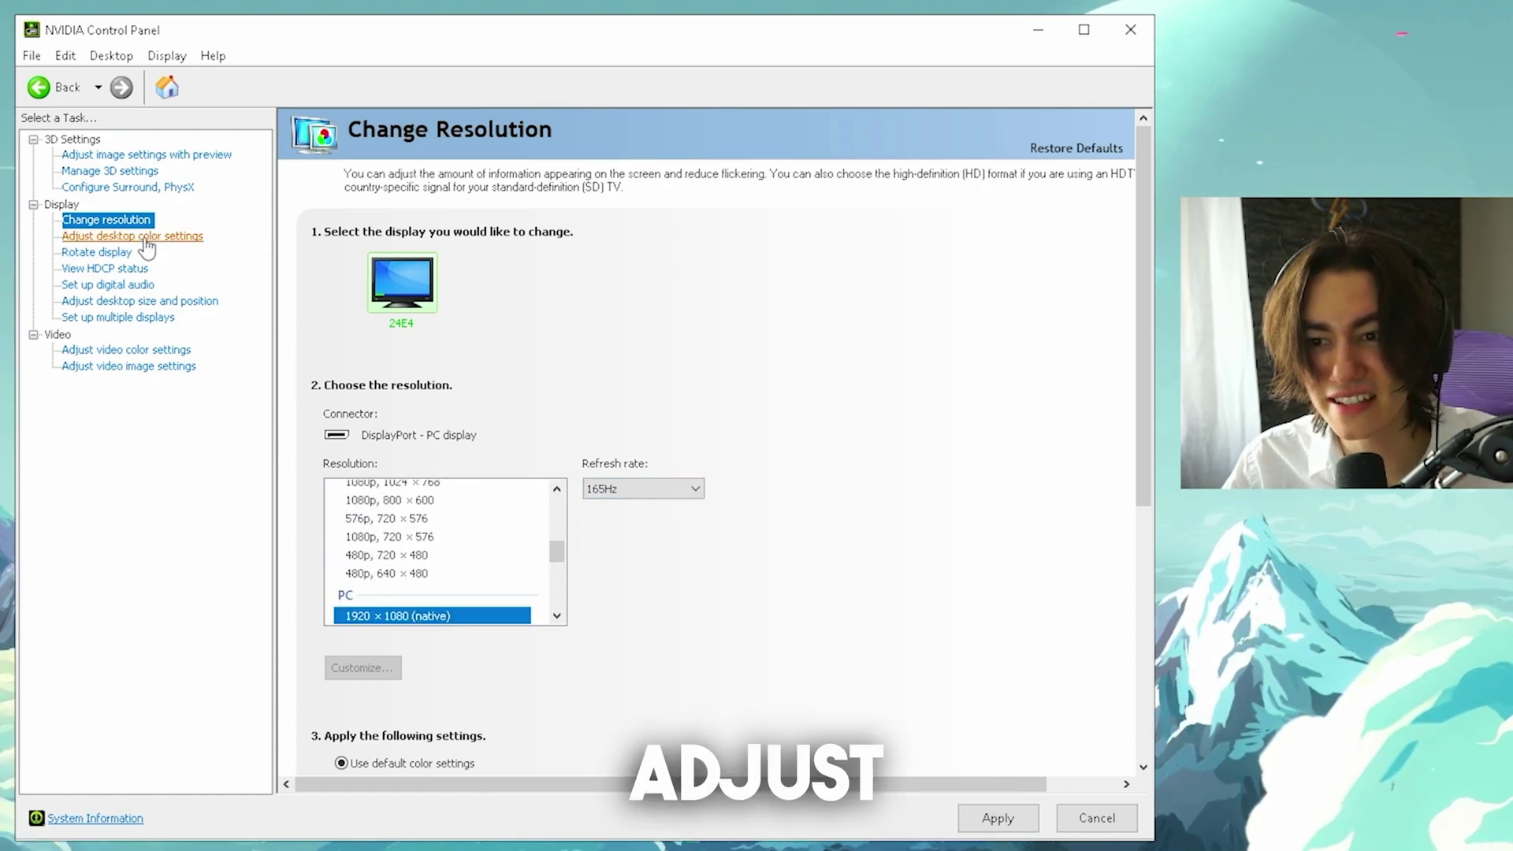
View the desktop colour settings page, then the video colour settings page.
{"action": "left_click", "coordinate": [146, 238]}
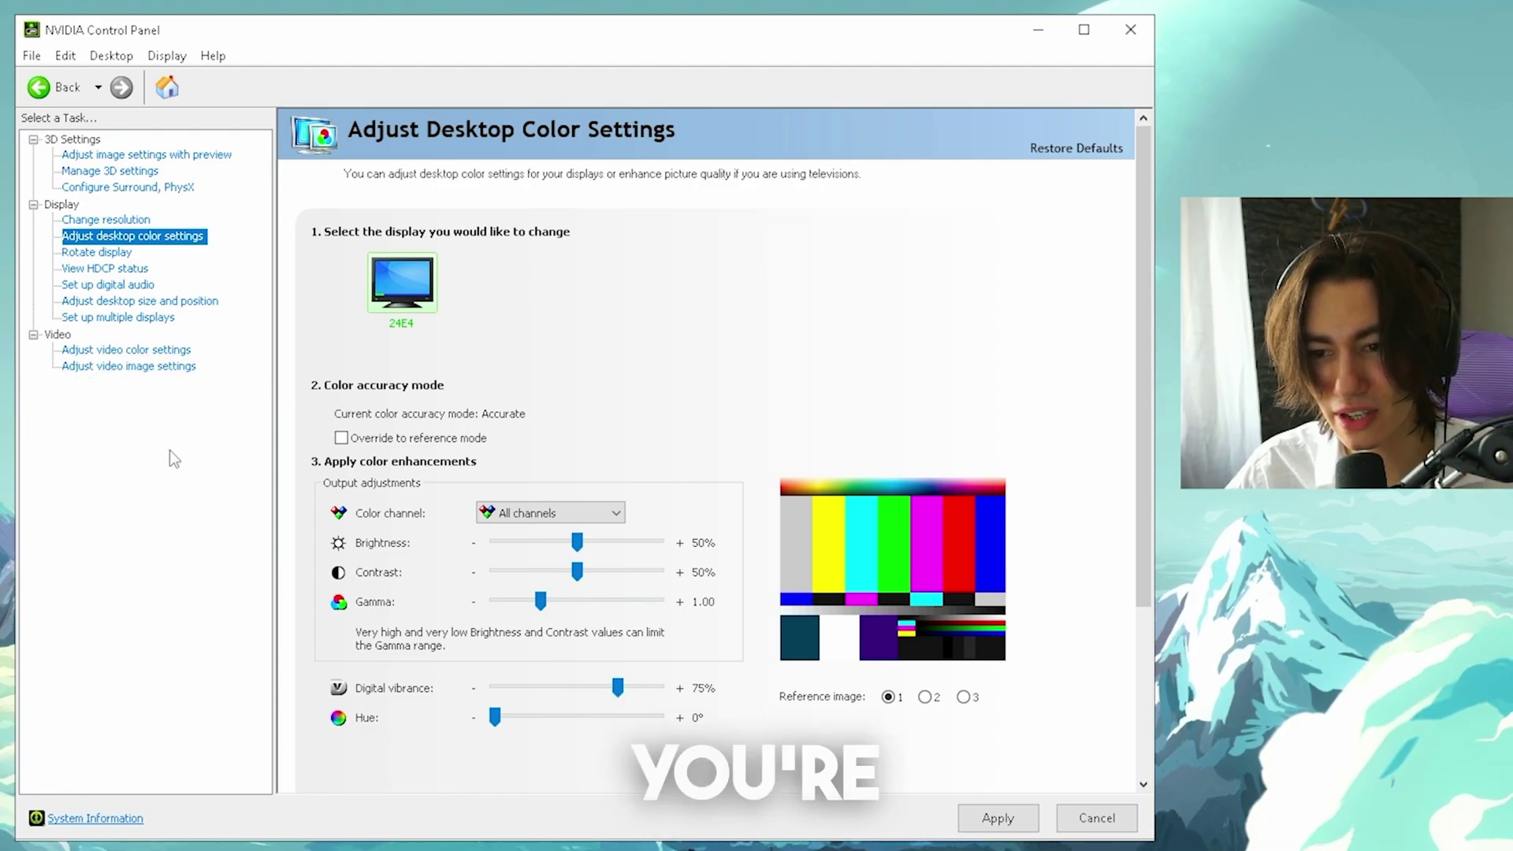
{"action": "left_click", "coordinate": [74, 350]}
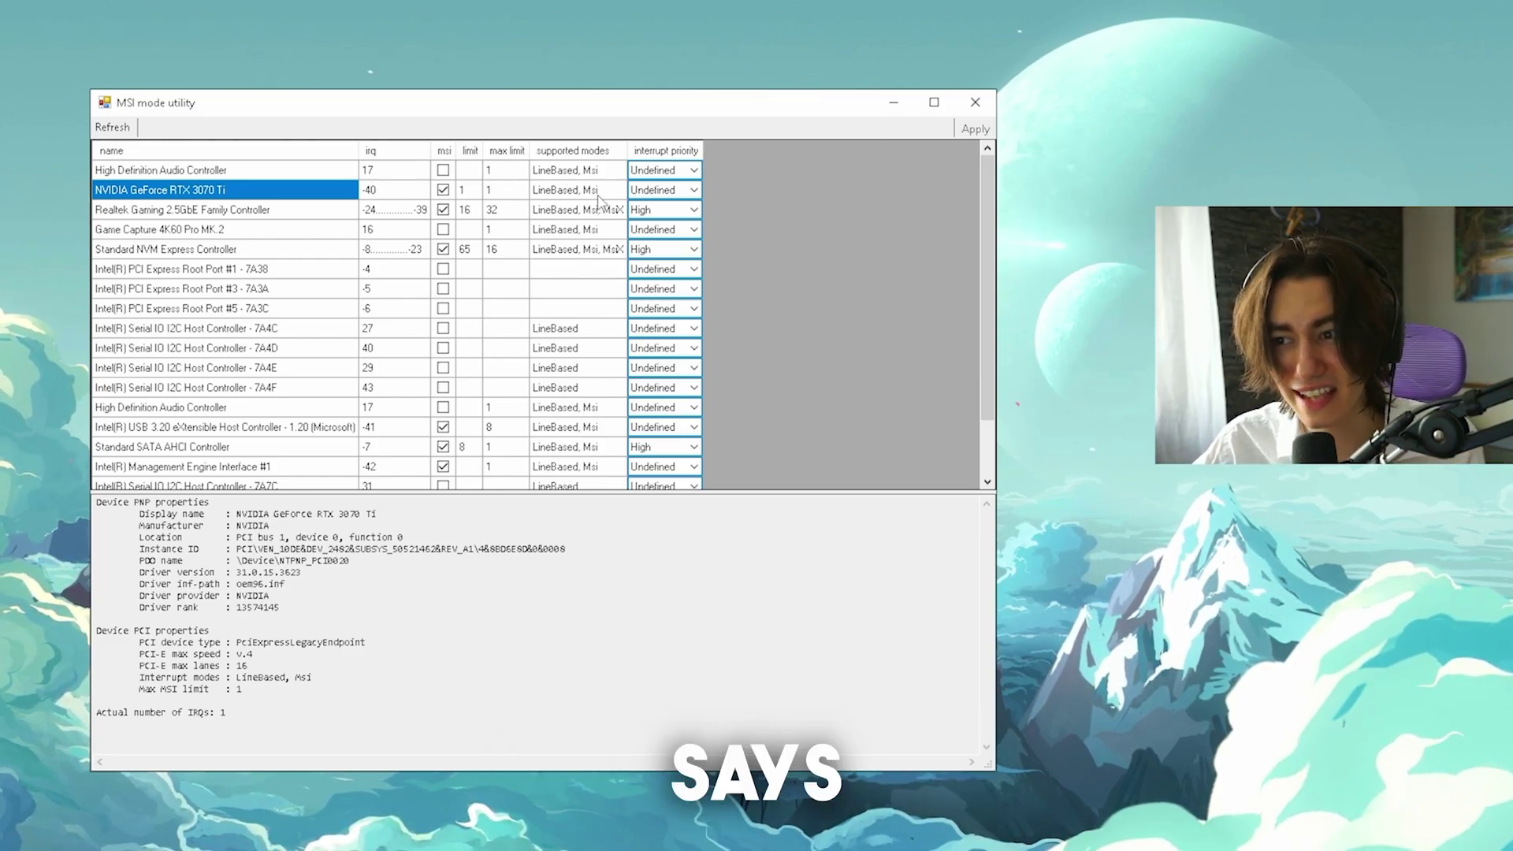
Tick MSI mode for the NVIDIA GeForce RTX 3070 Ti and apply the change.
{"action": "left_click", "coordinate": [443, 190]}
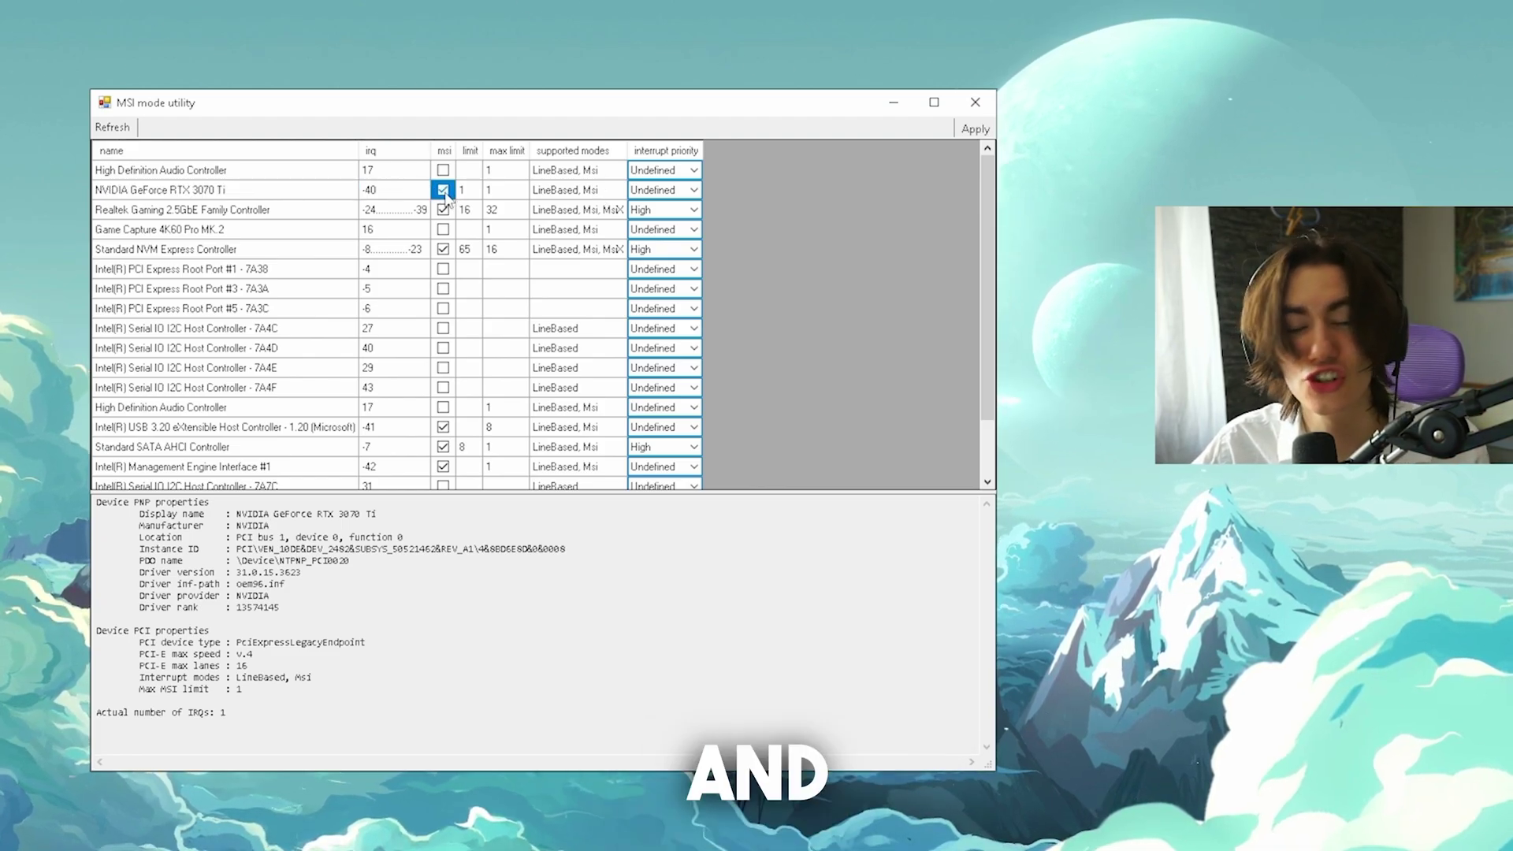
{"action": "left_click", "coordinate": [976, 129]}
{"action": "left_click", "coordinate": [975, 101]}
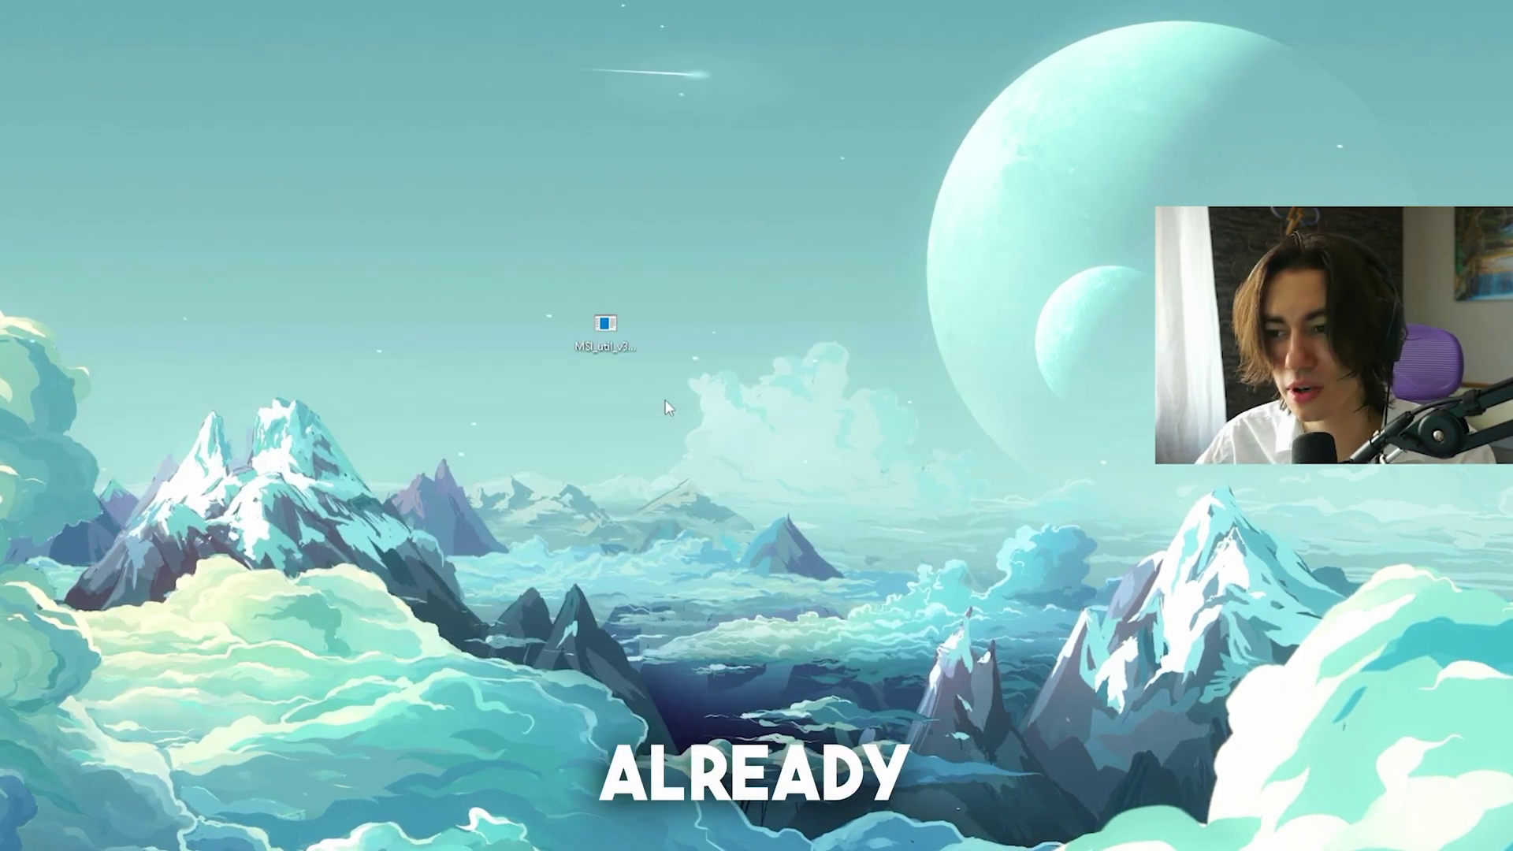